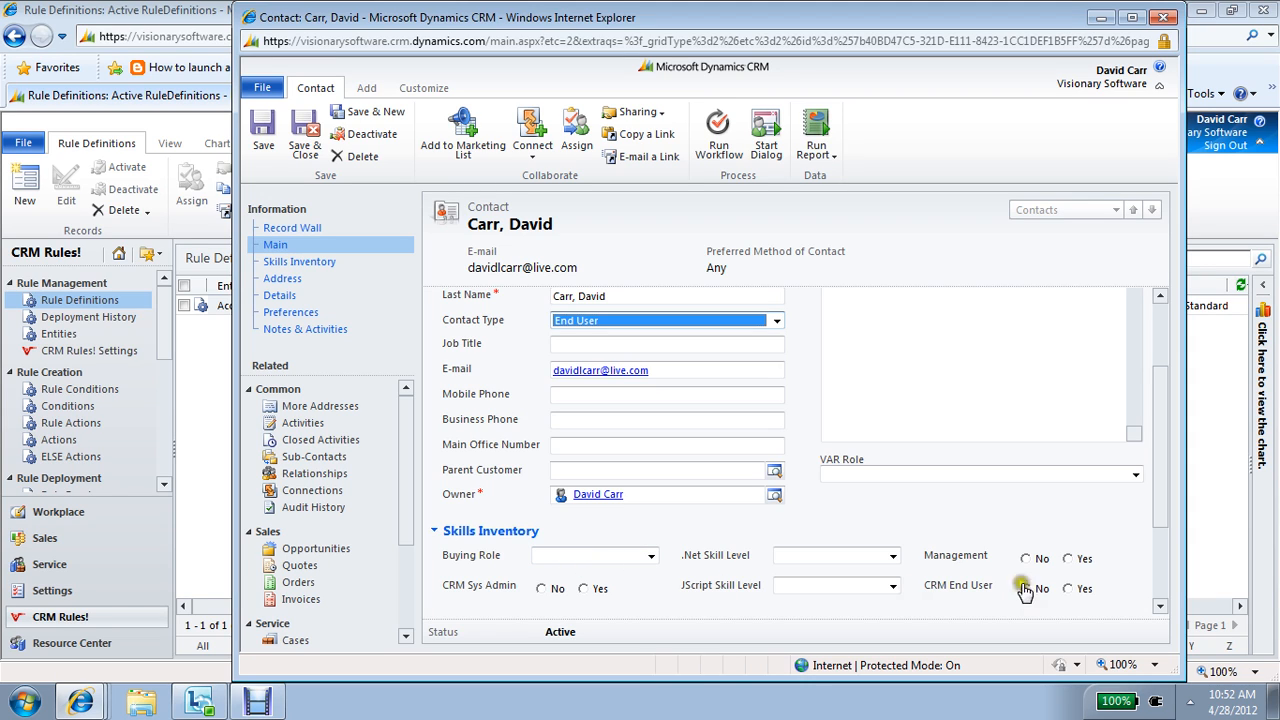
# Step: Review the Contact Type options on the contact form and return to the Rule Definitions list
pyautogui.click(626, 326)
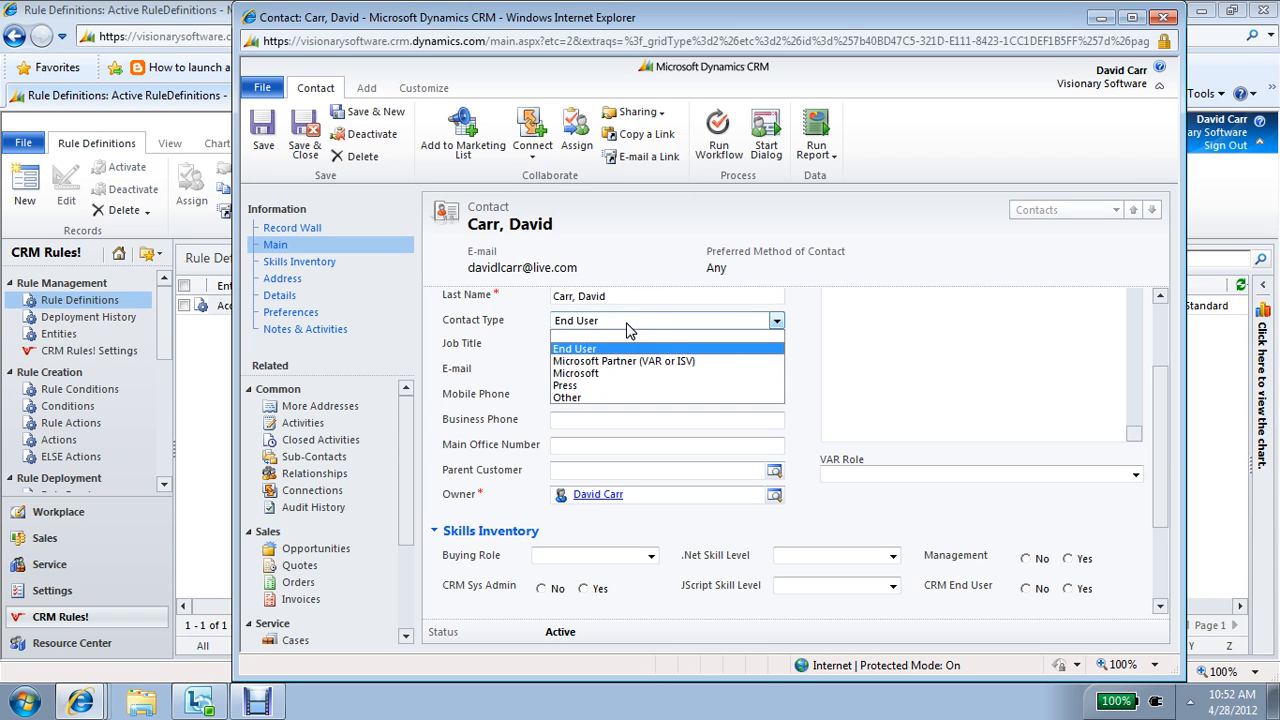
pyautogui.click(628, 322)
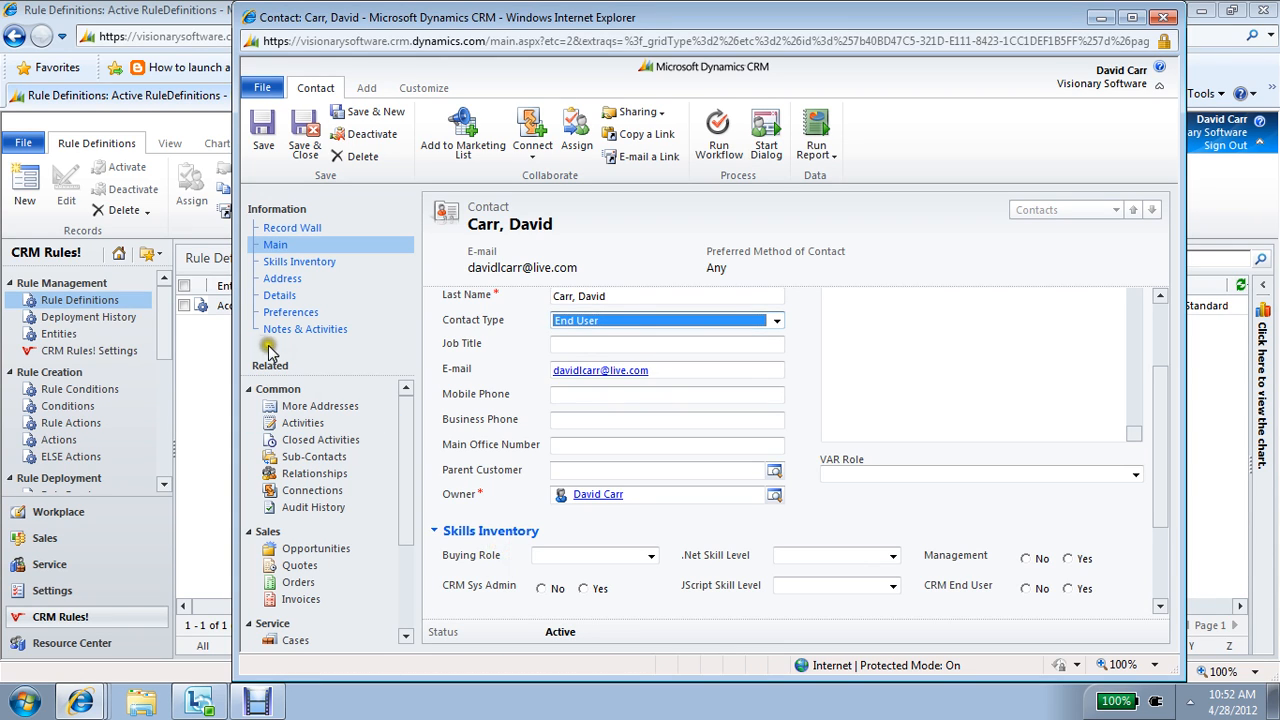
pyautogui.click(222, 348)
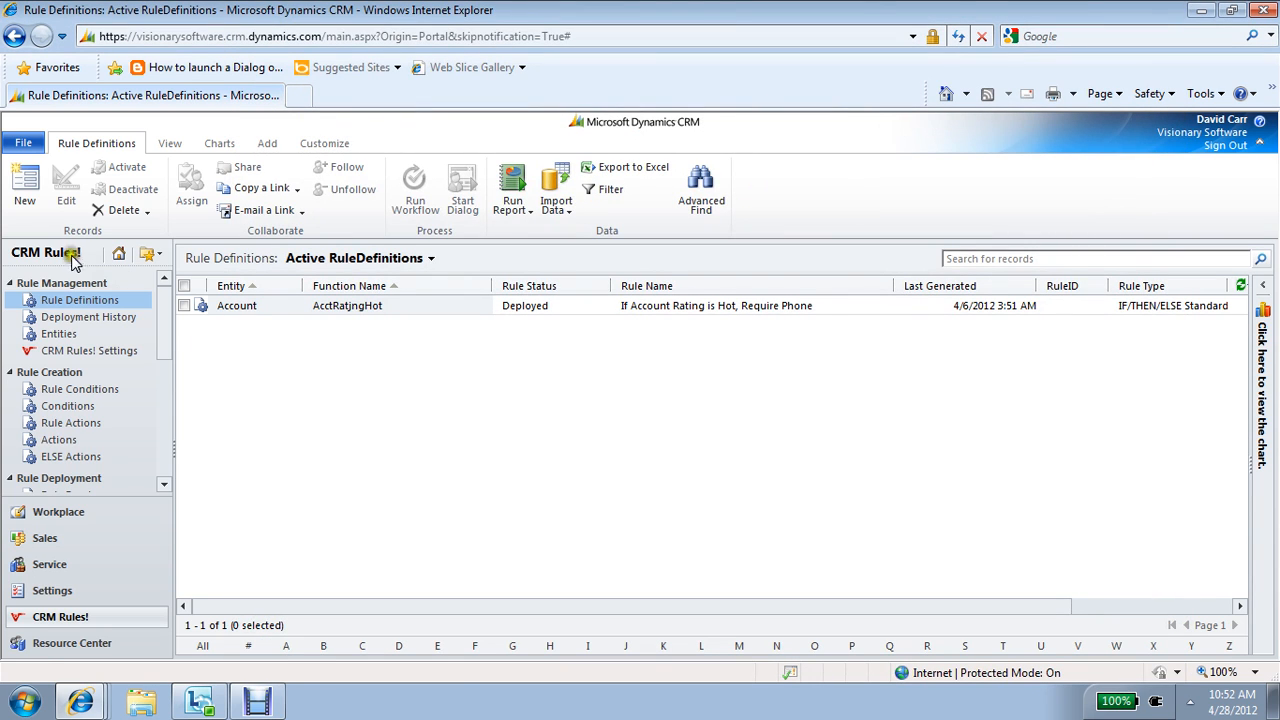
# Step: Create a new rule definition and name it "Hide Show Skills Inventory Tab"
pyautogui.click(25, 200)
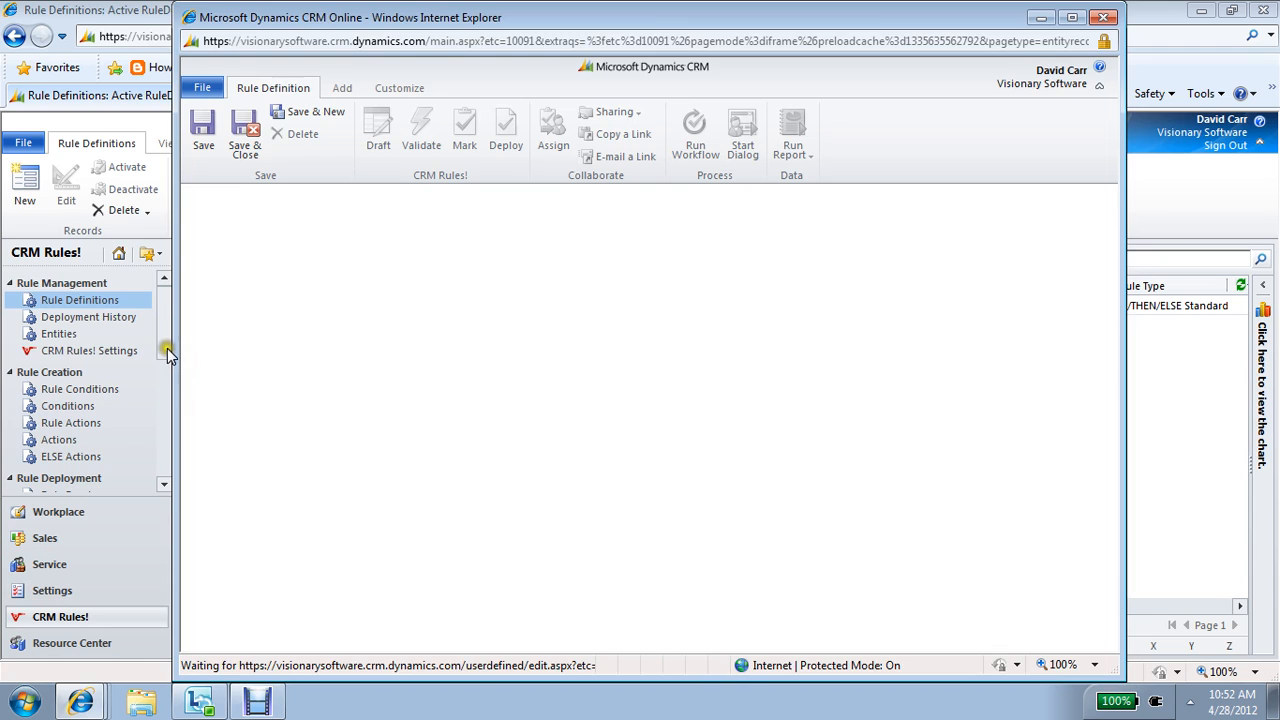
pyautogui.moveTo(167, 348); pyautogui.dragTo(165, 469)
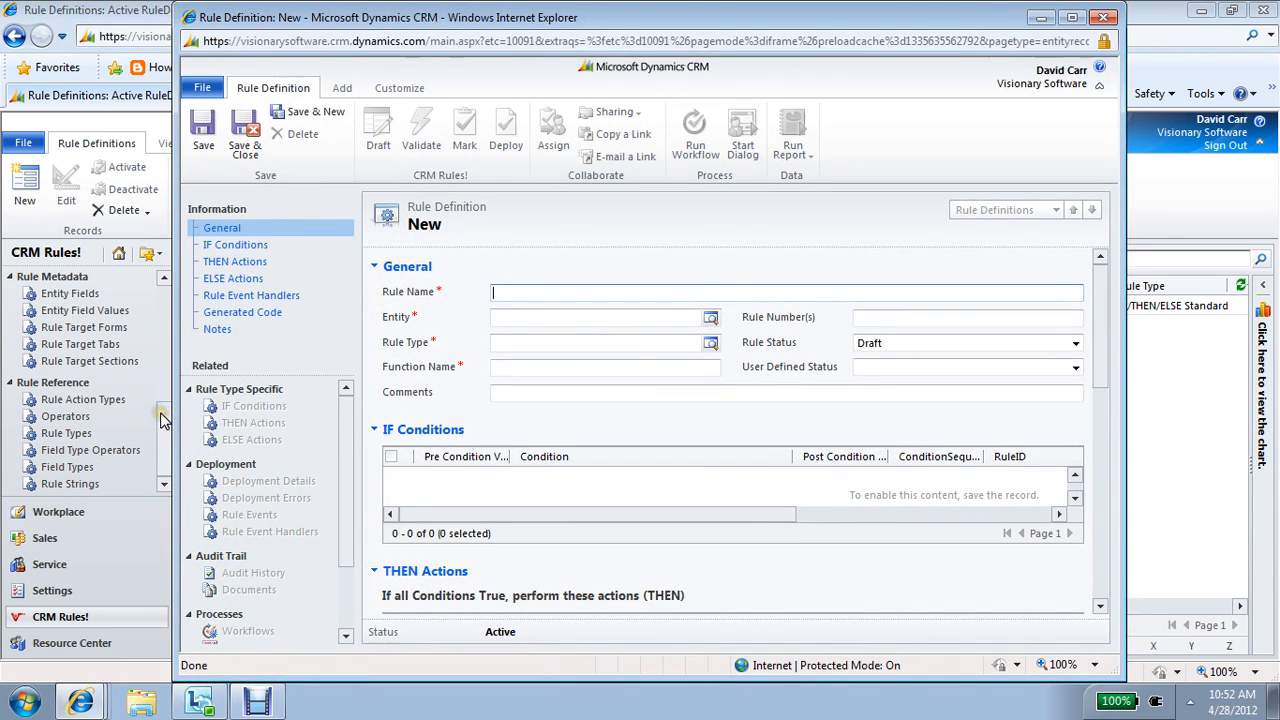
pyautogui.moveTo(158, 425); pyautogui.dragTo(178, 301)
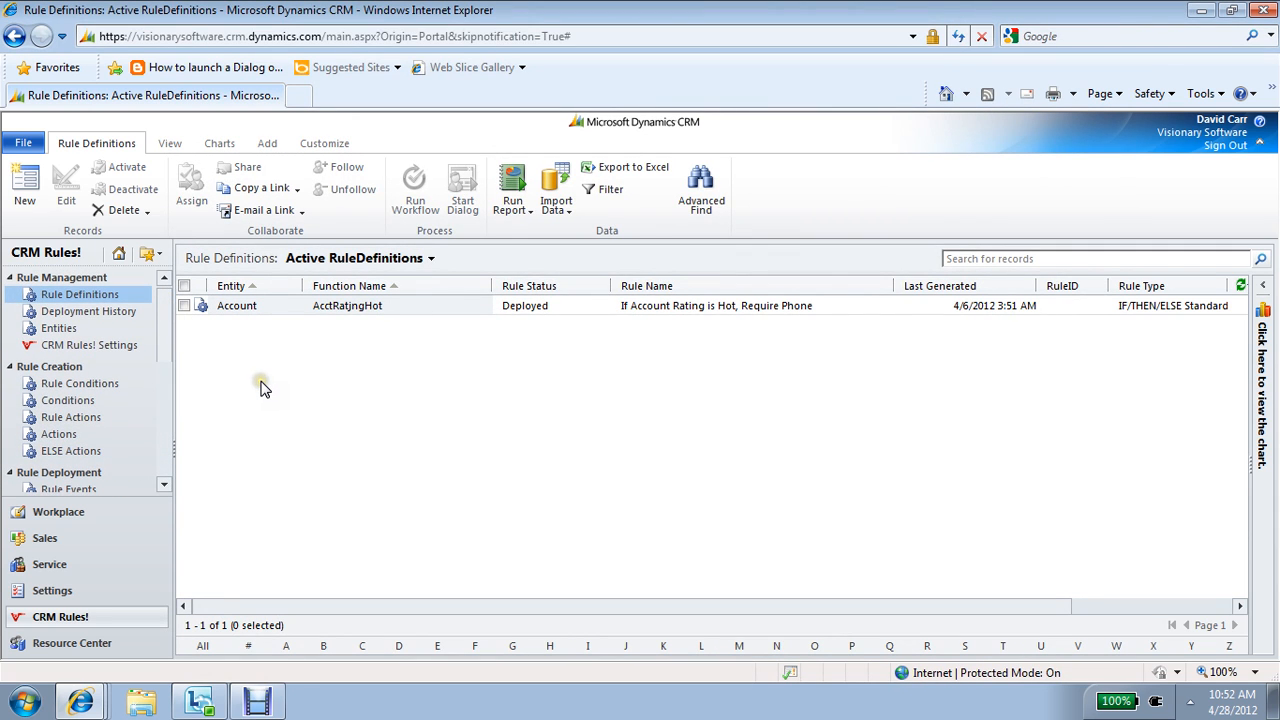
pyautogui.hotkey('alt', 'Tab')
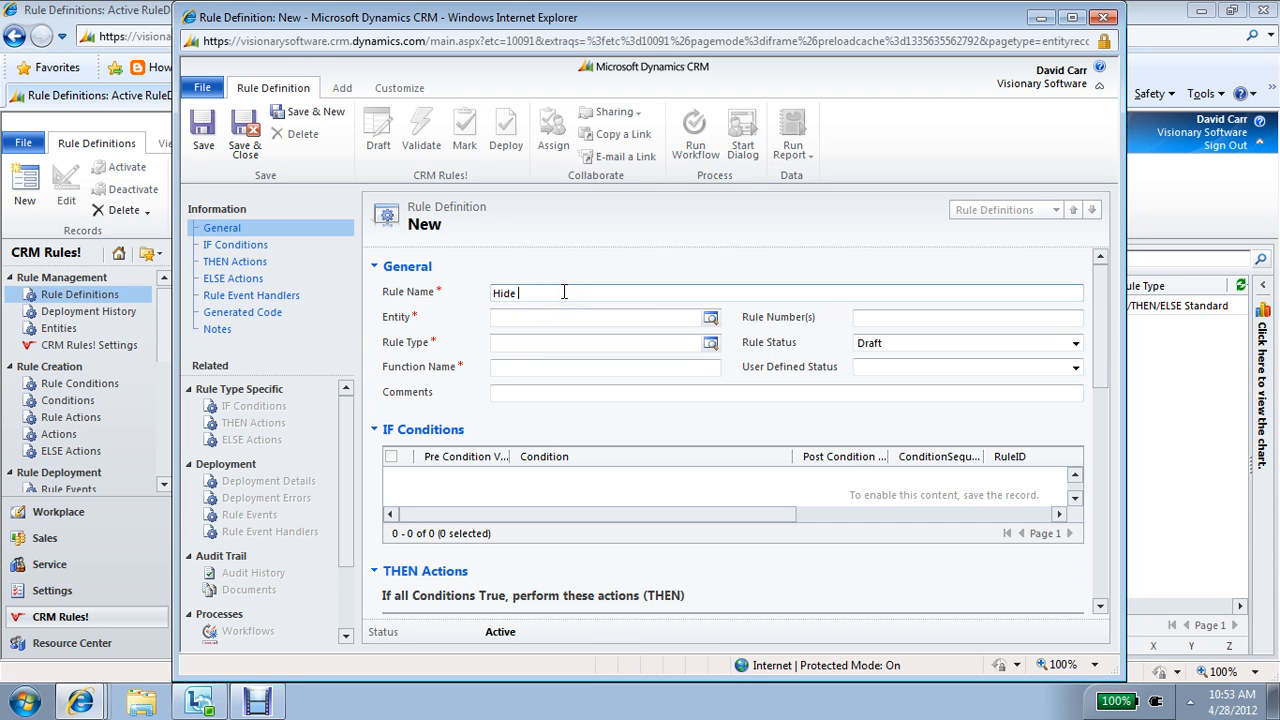
pyautogui.write('how Skills Inventory Tab')
pyautogui.press('Tab')
# Step: Set the rule's entity to Contact and its rule type to IF/THEN/ELSE Standard Rule
pyautogui.write('contact')
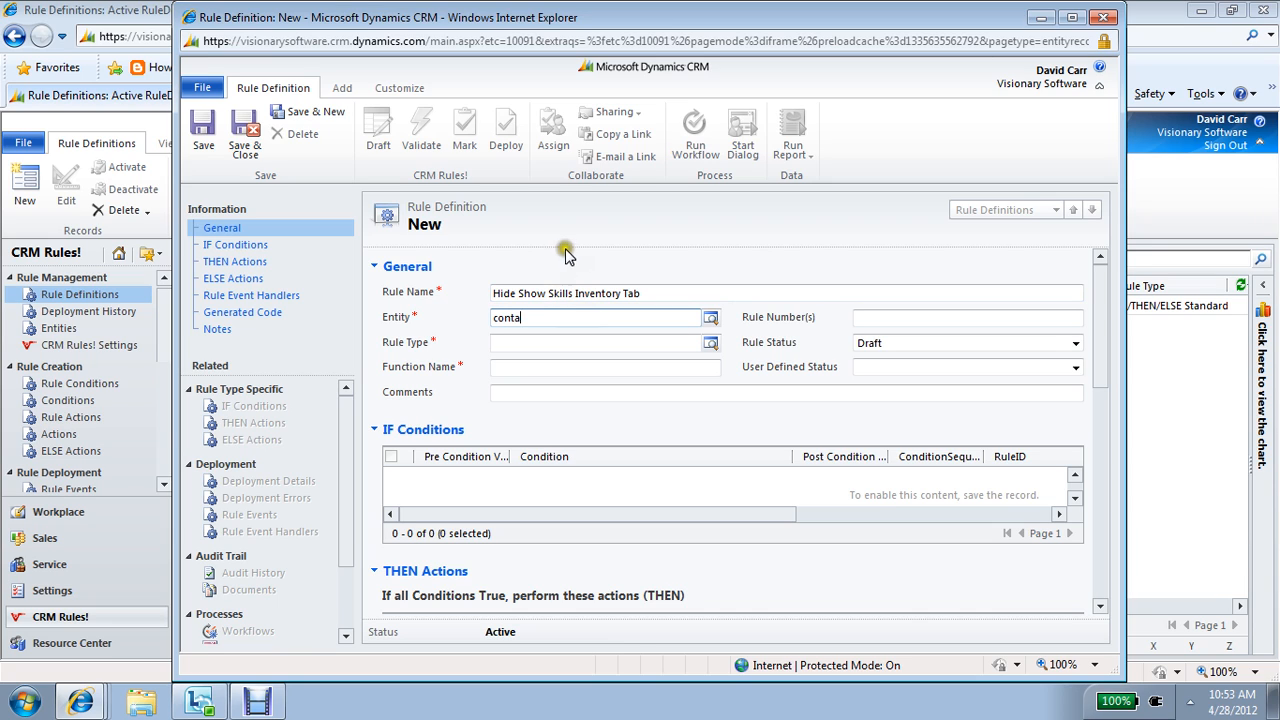
pyautogui.press('Tab')
pyautogui.write('if')
pyautogui.press('Tab')
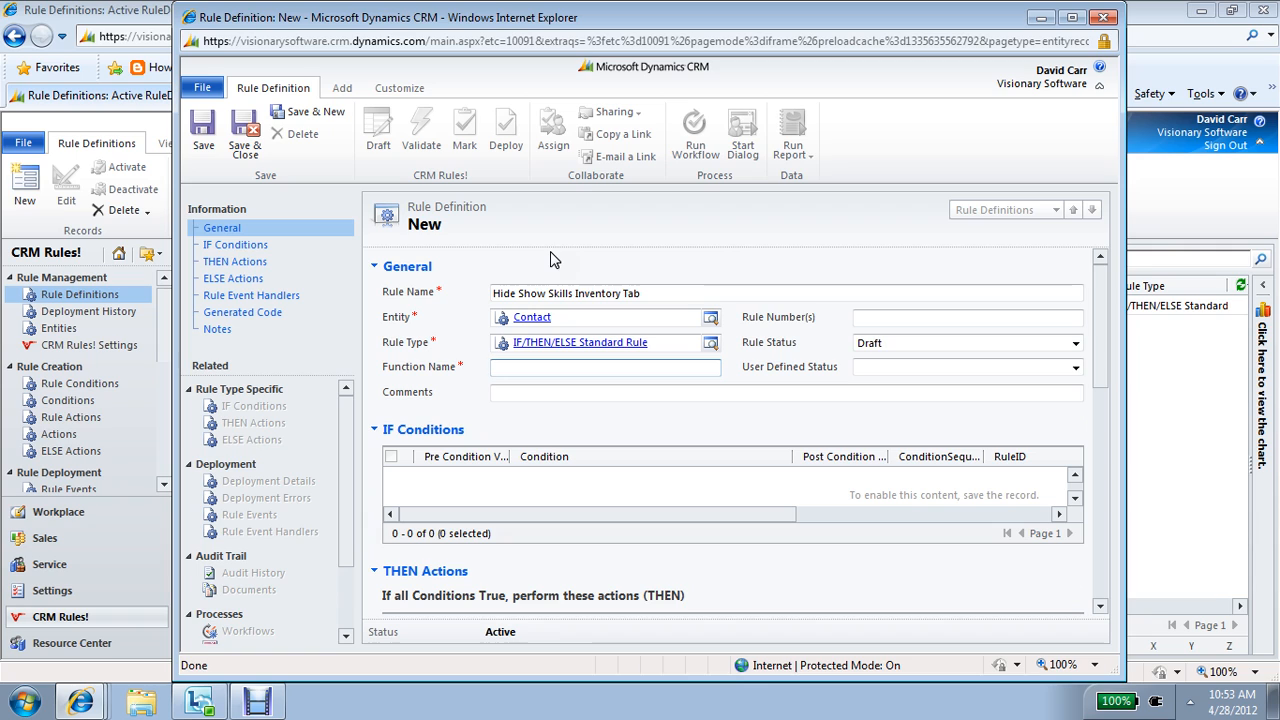
# Step: Copy the rule name into the function name as HideShowSkillsInventoryTab and save the rule definition
pyautogui.click(647, 293)
pyautogui.moveTo(647, 293); pyautogui.dragTo(472, 290)
pyautogui.hotkey('ctrl', 'c')
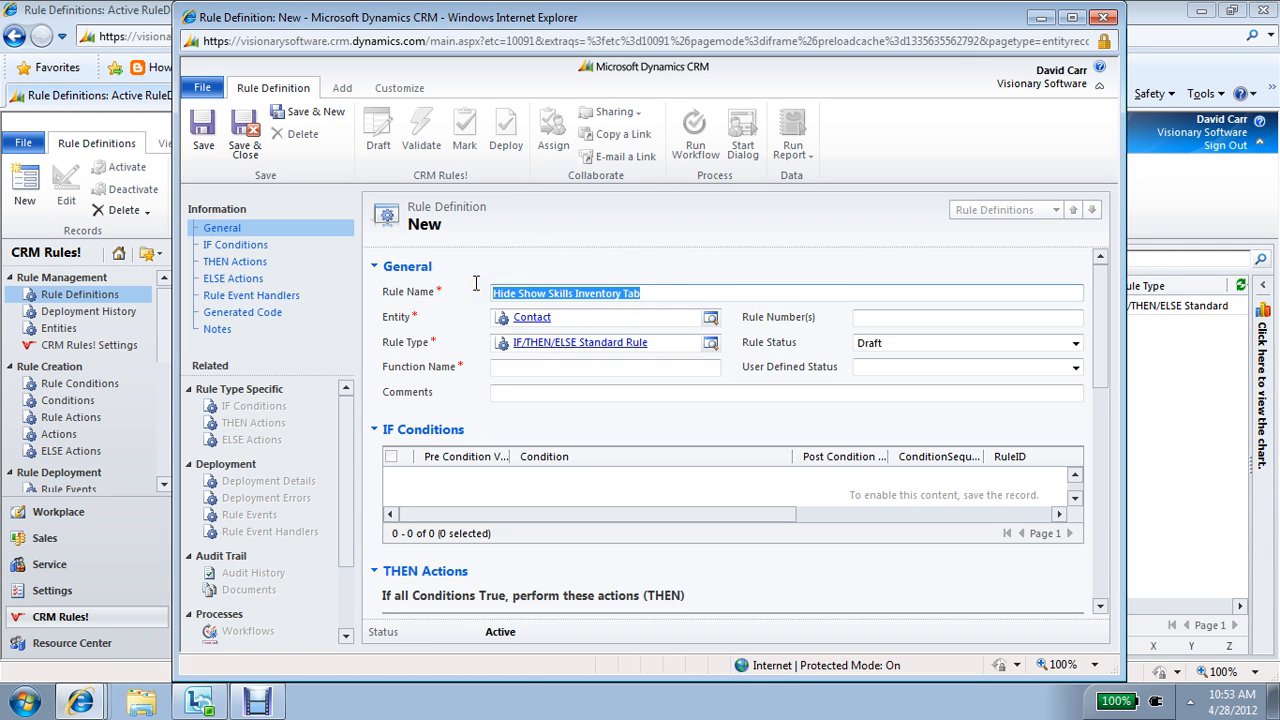
pyautogui.click(519, 369)
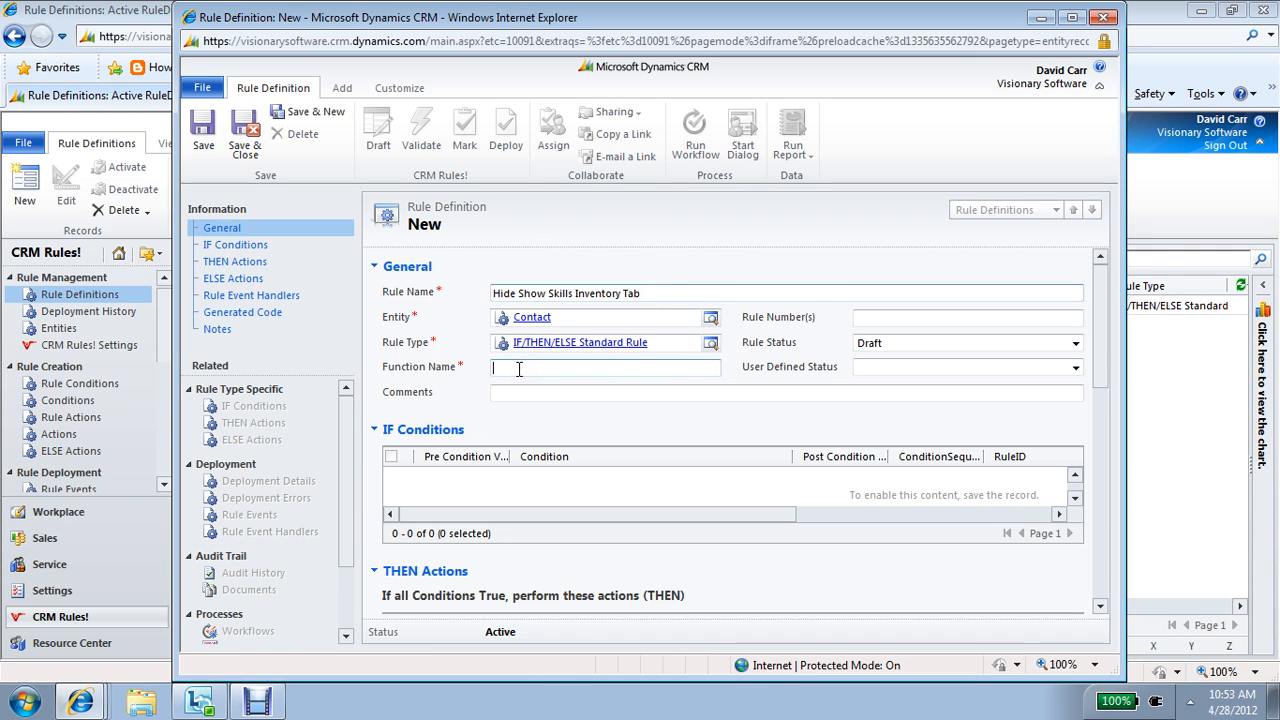
pyautogui.hotkey('ctrl', 'v')
pyautogui.press('Tab')
pyautogui.click(204, 140)
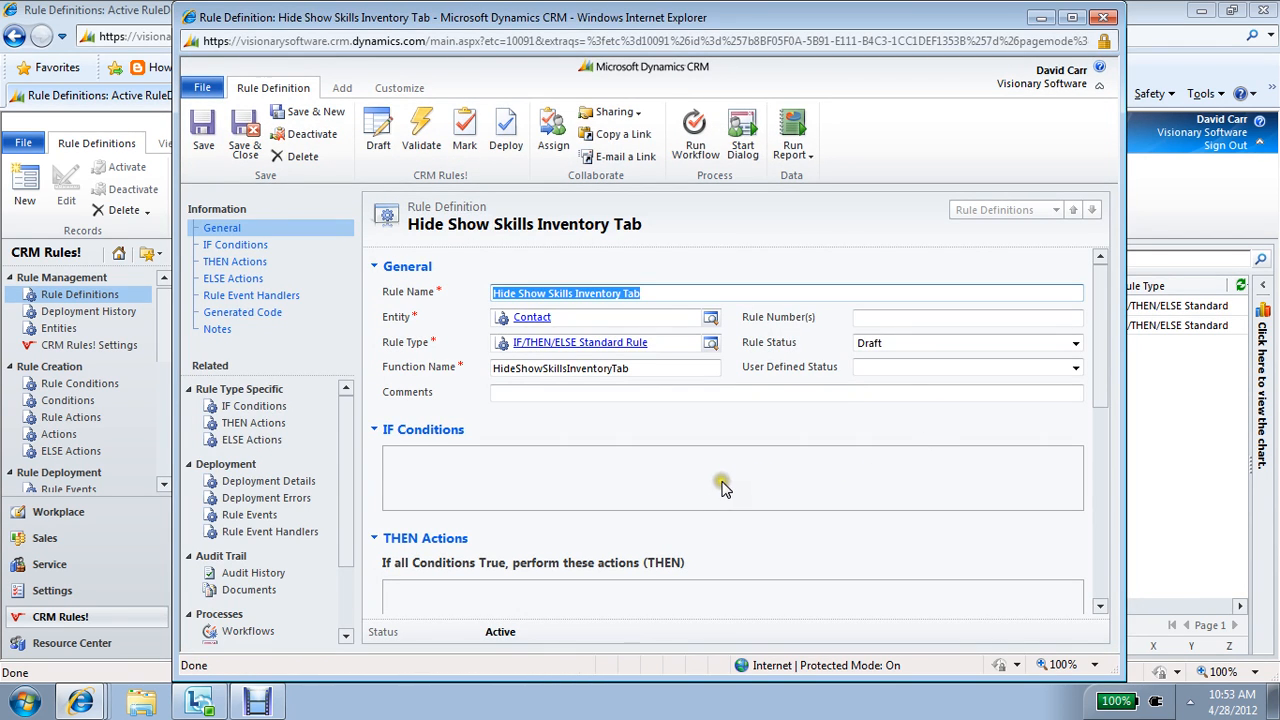
# Step: Add a new IF condition "Contact Type equals End User" to the rule, looking it up with "*type", and save it
pyautogui.click(1099, 415)
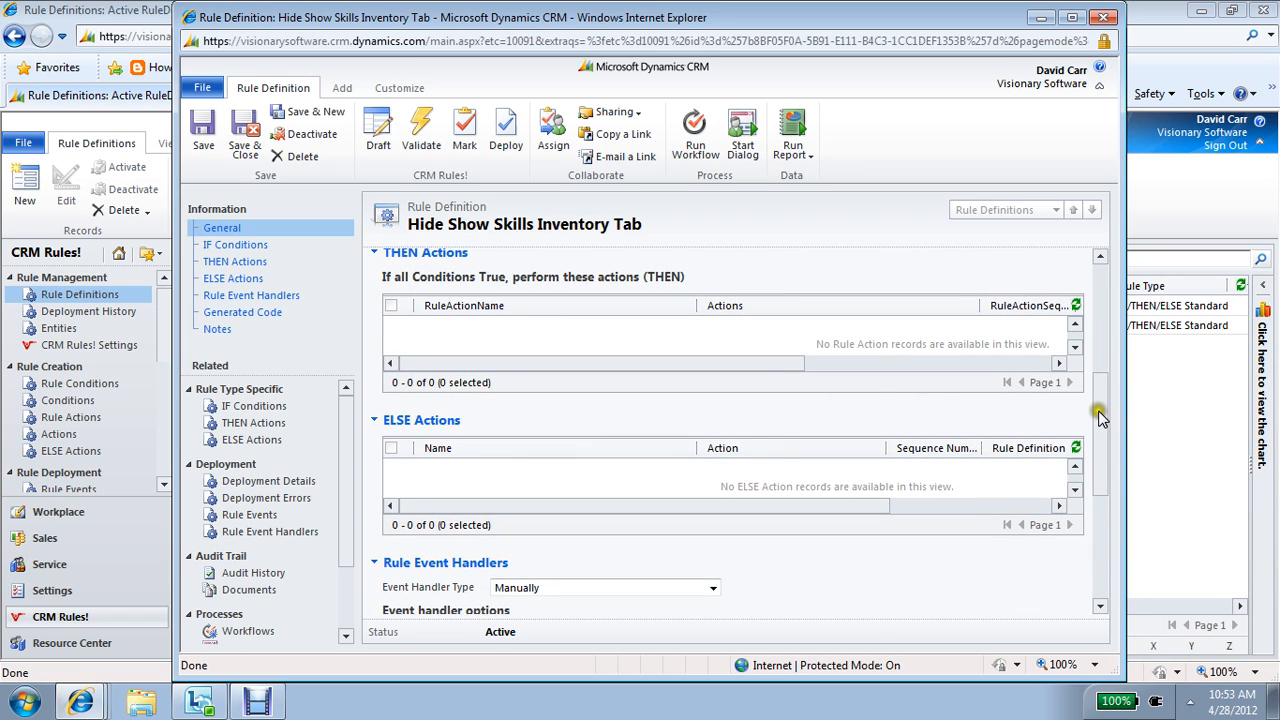
pyautogui.click(1104, 300)
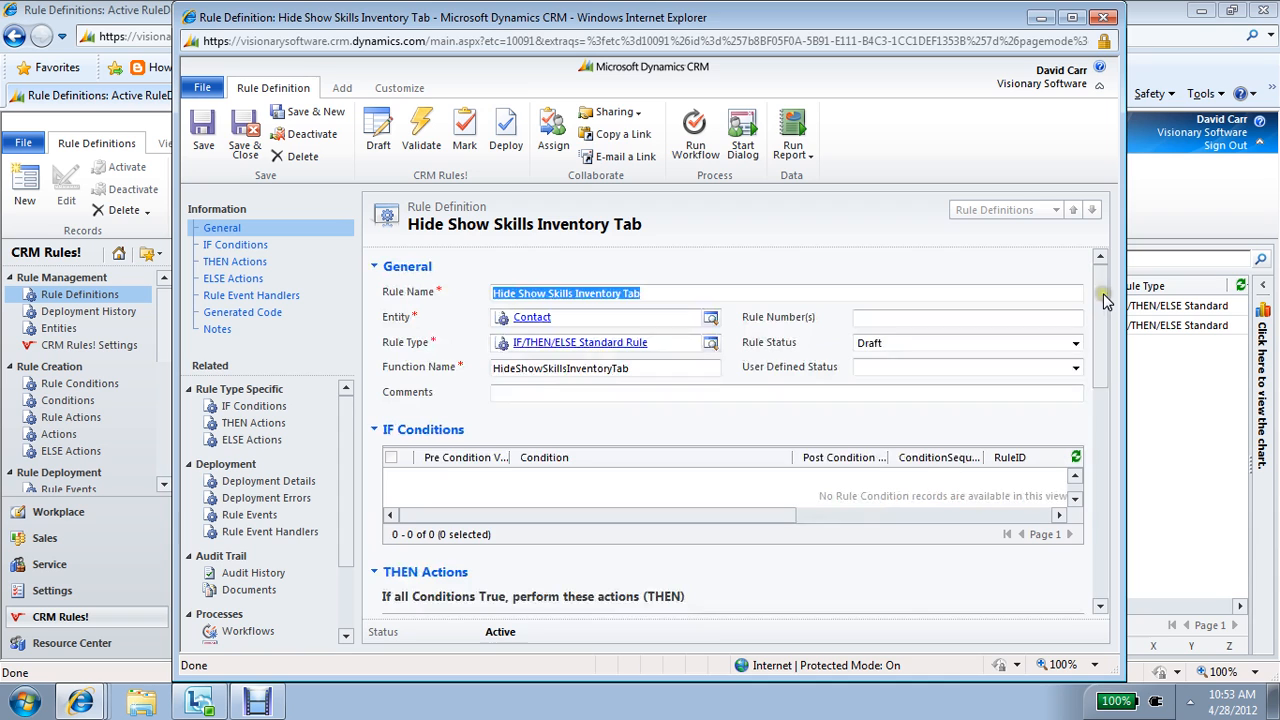
pyautogui.click(536, 490)
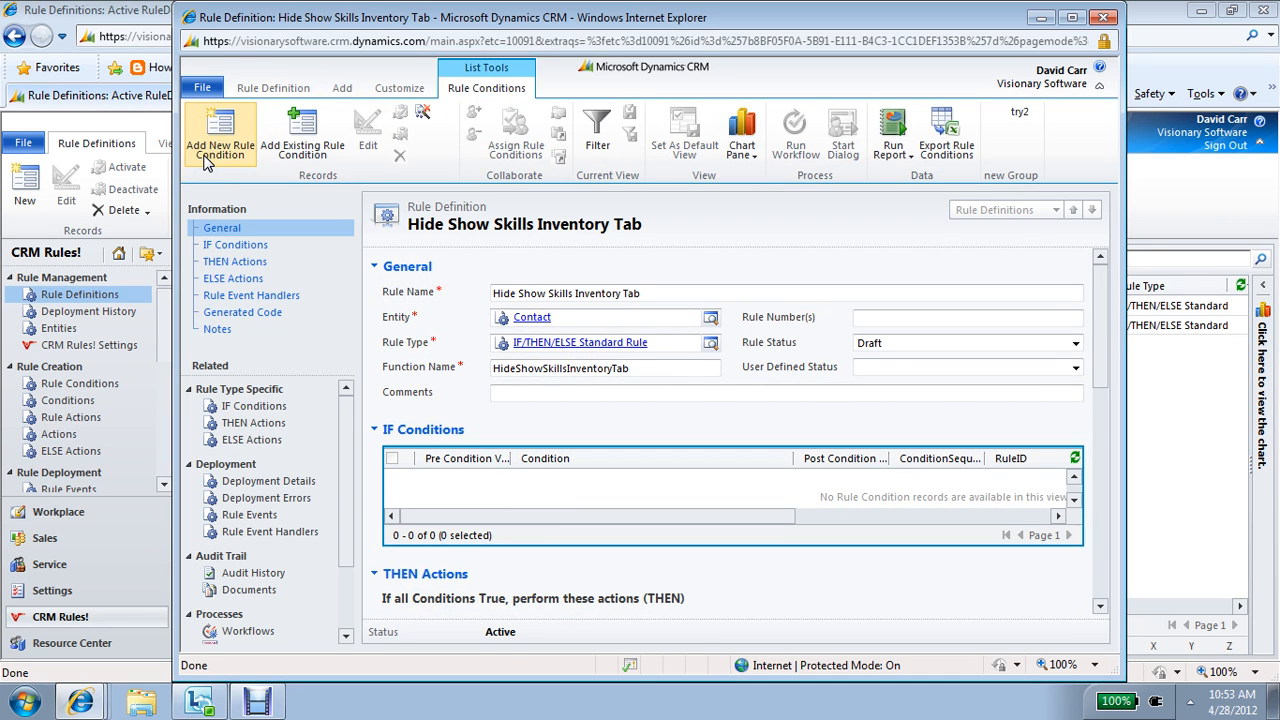
pyautogui.click(206, 163)
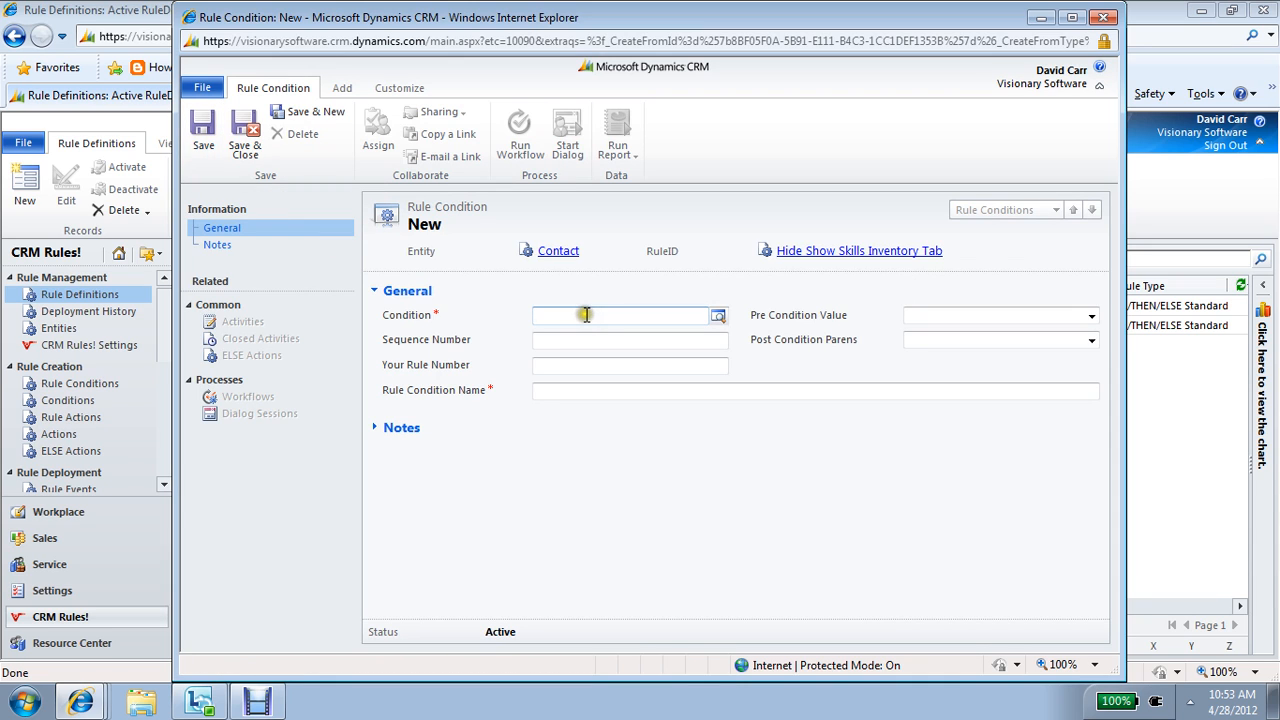
pyautogui.click(718, 316)
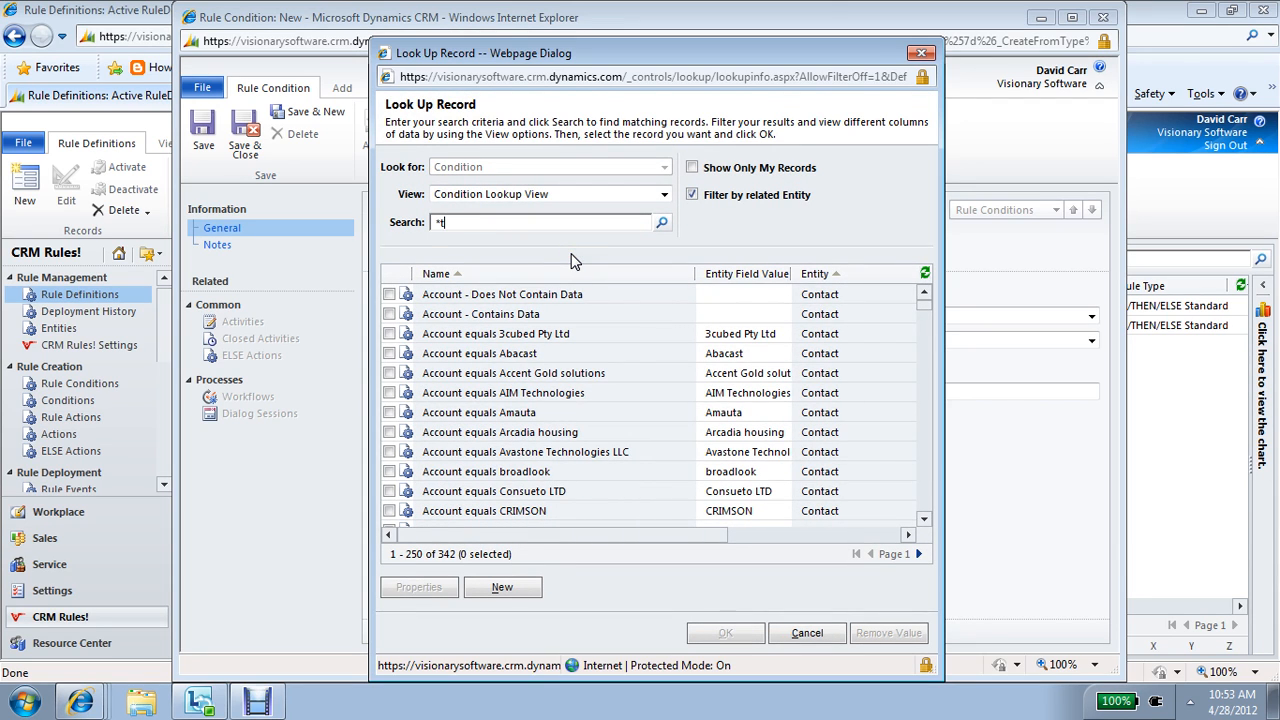
pyautogui.write('*type')
pyautogui.press('Return')
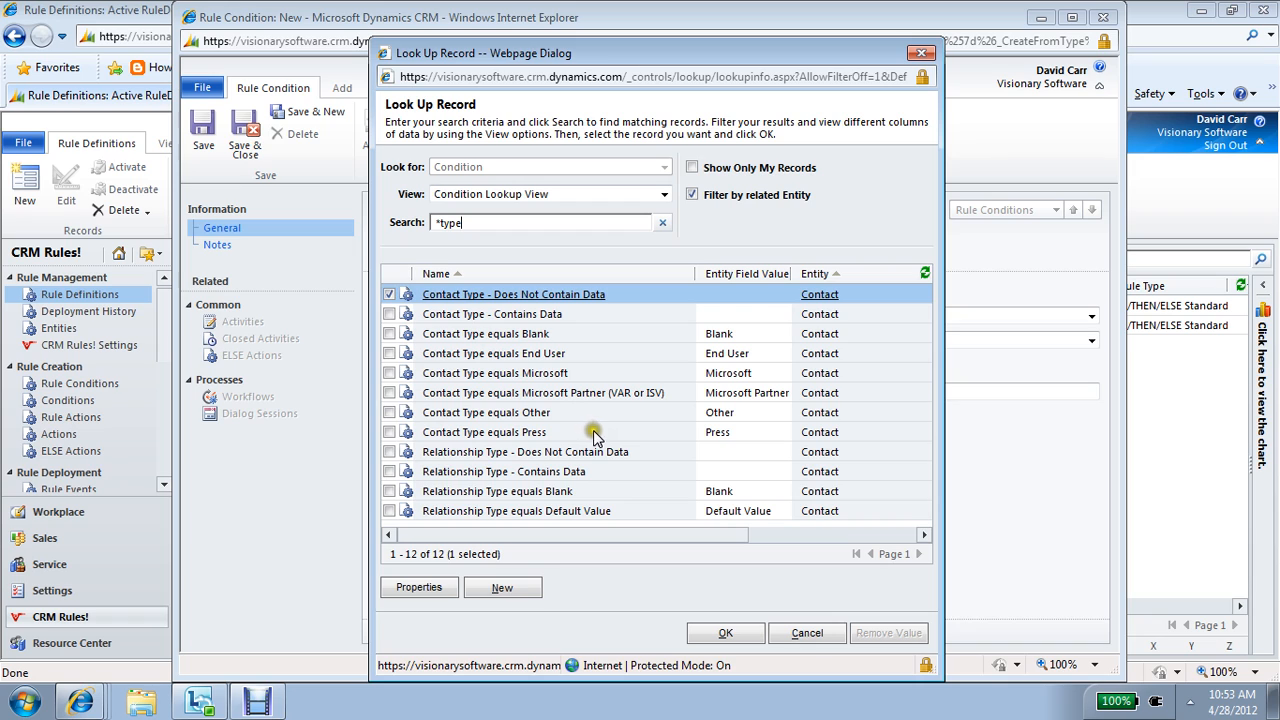
pyautogui.click(595, 355)
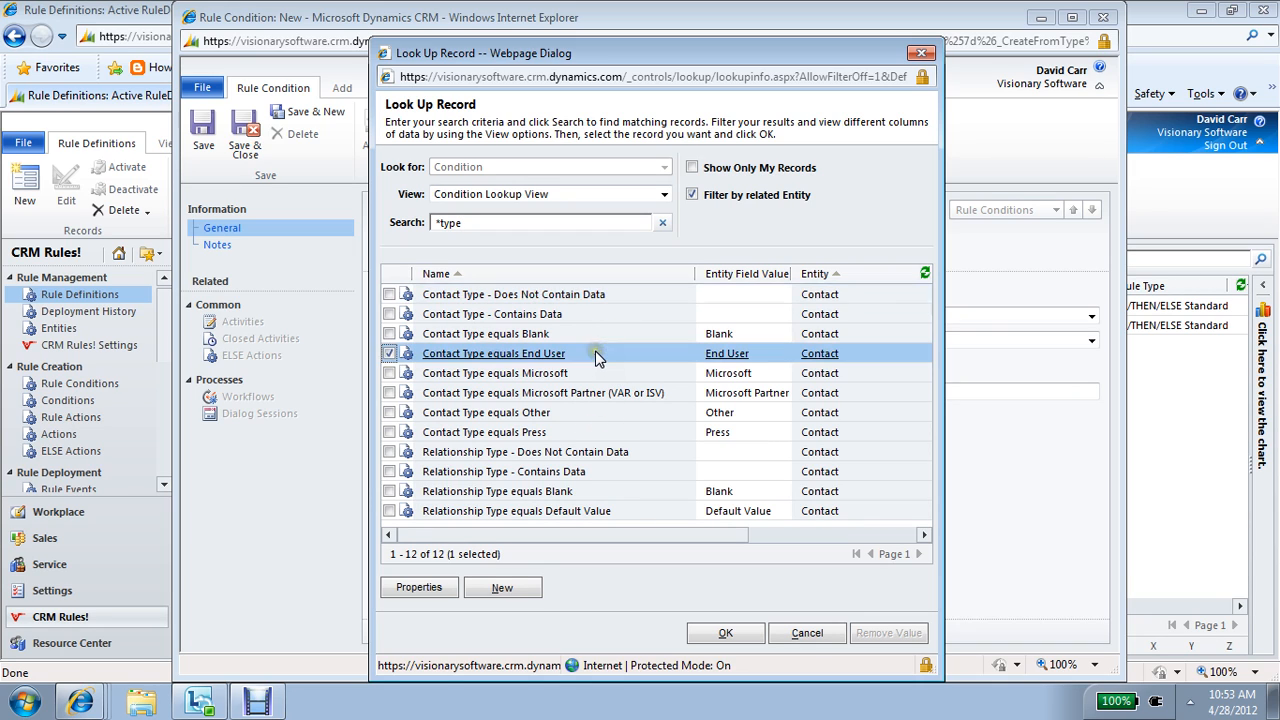
pyautogui.click(718, 633)
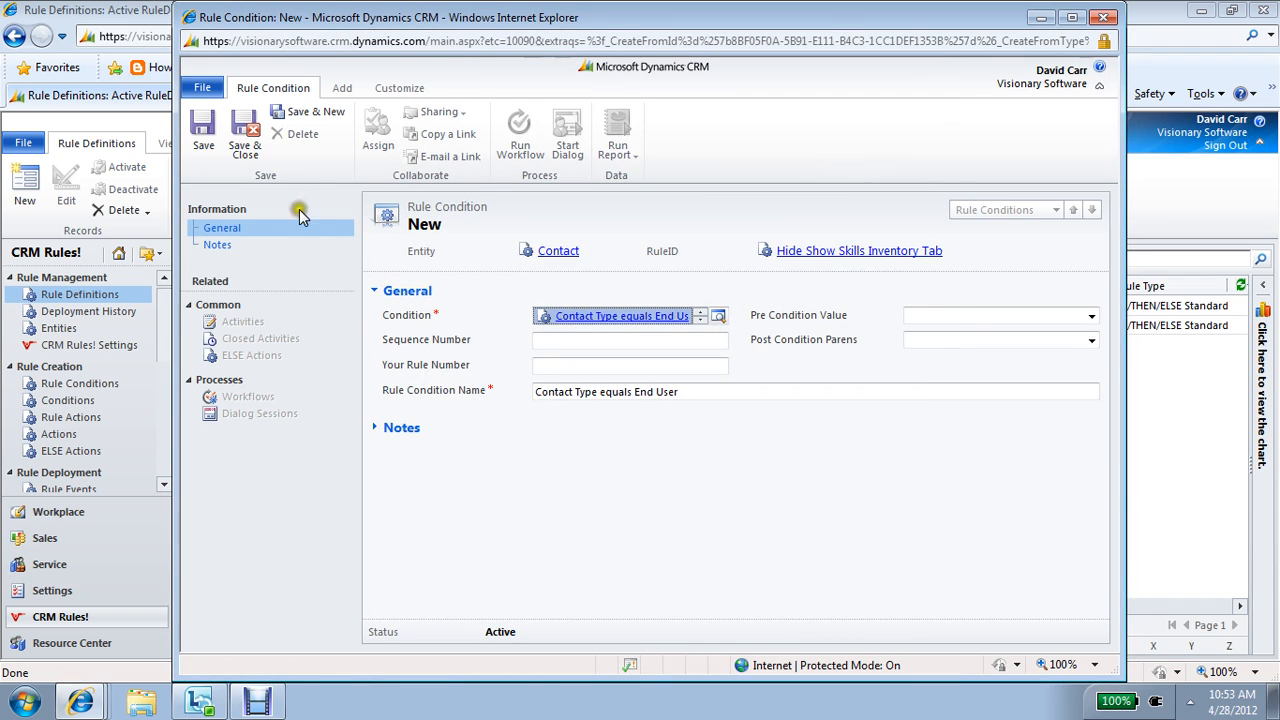
pyautogui.click(245, 142)
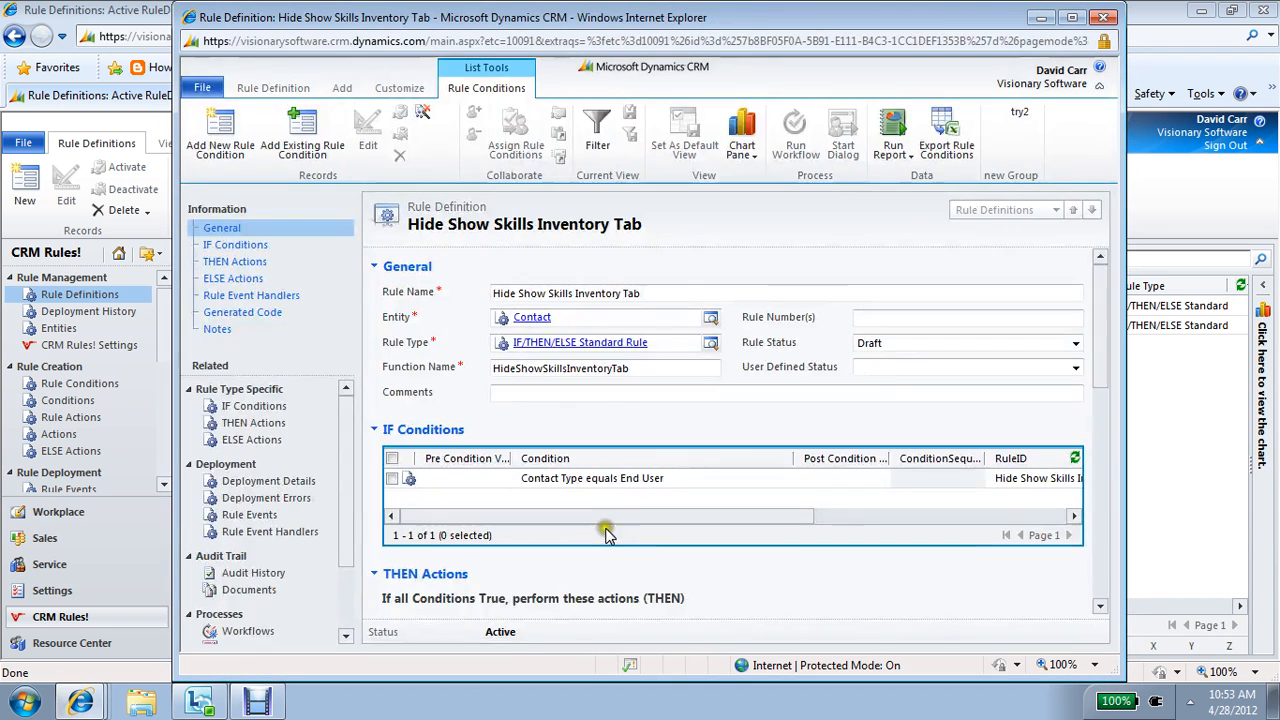
# Step: Add a new THEN action "Show Tab: Skills Inventory" to the rule, looking it up with "show", and save it
pyautogui.click(1099, 610)
pyautogui.scroll(-1, 1097, 612)
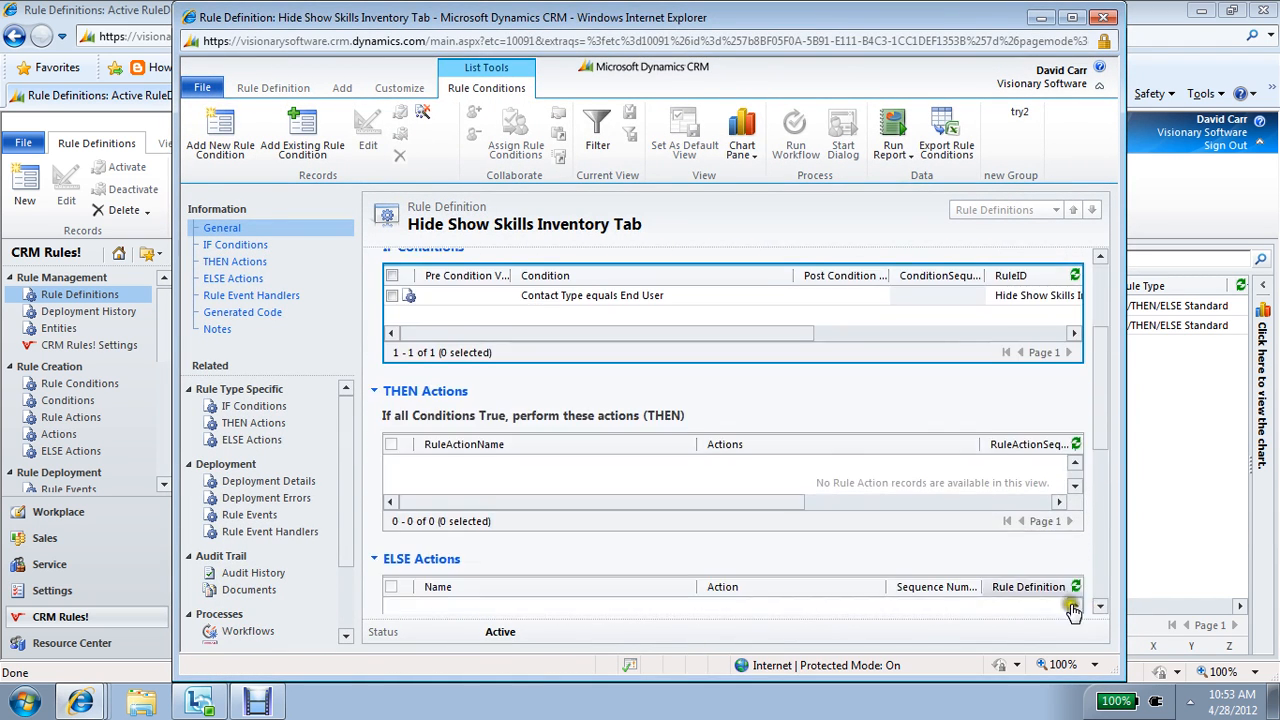
pyautogui.click(655, 481)
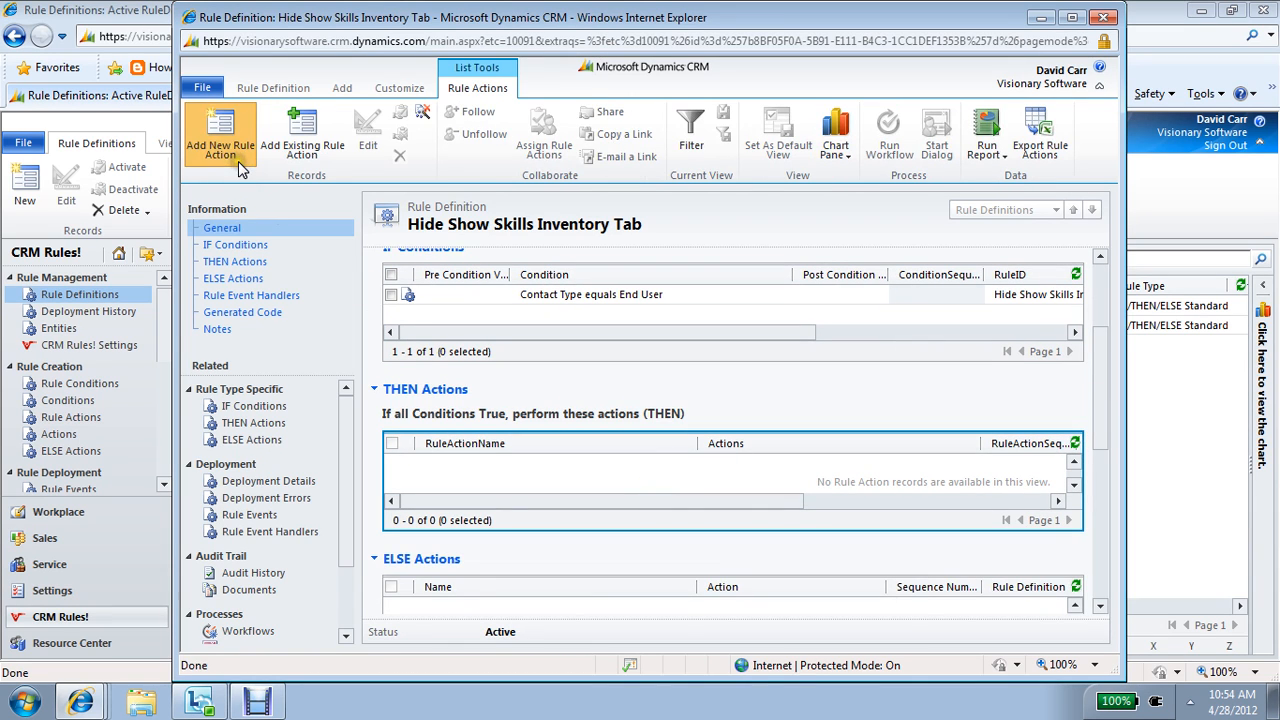
pyautogui.click(238, 158)
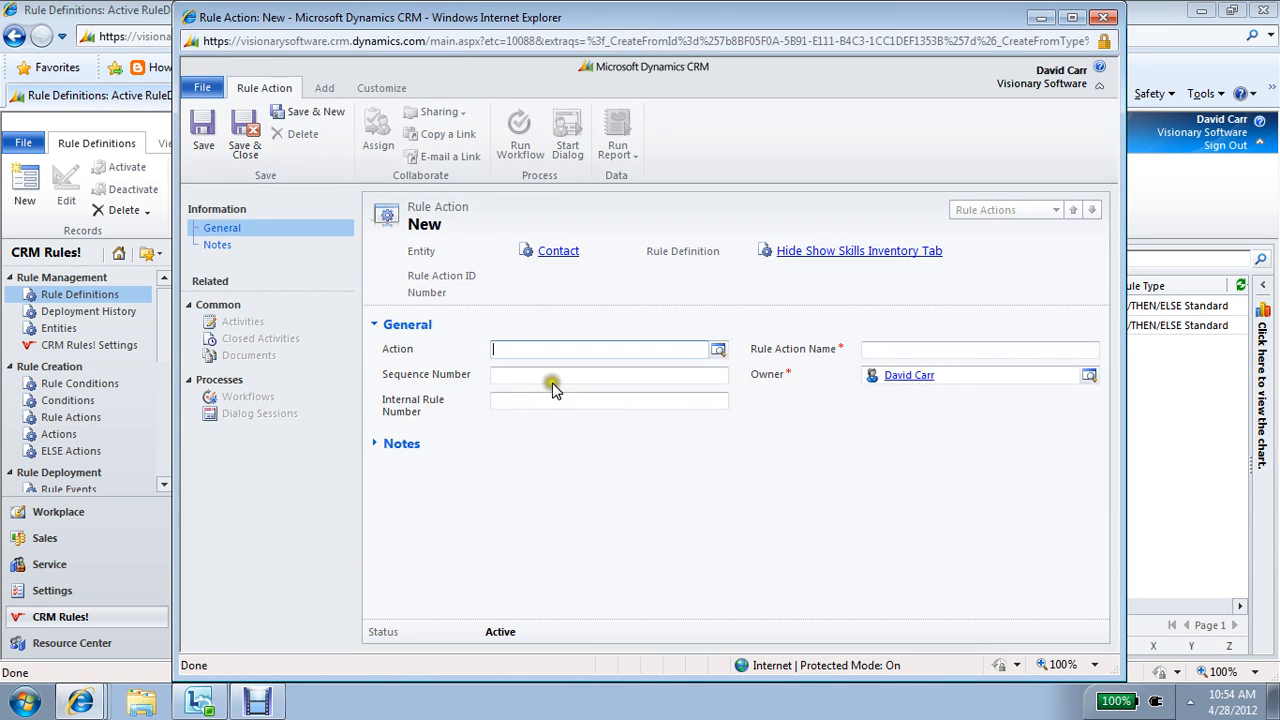
pyautogui.click(719, 351)
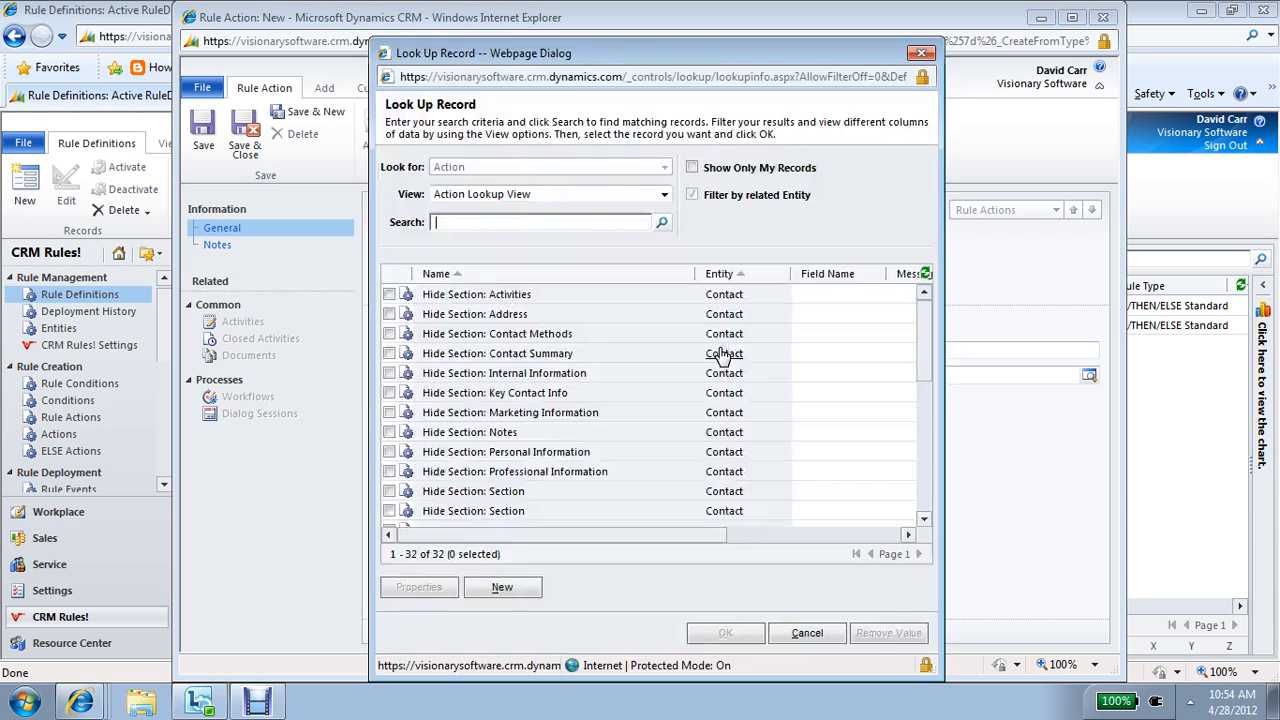
pyautogui.write('show')
pyautogui.press('Return')
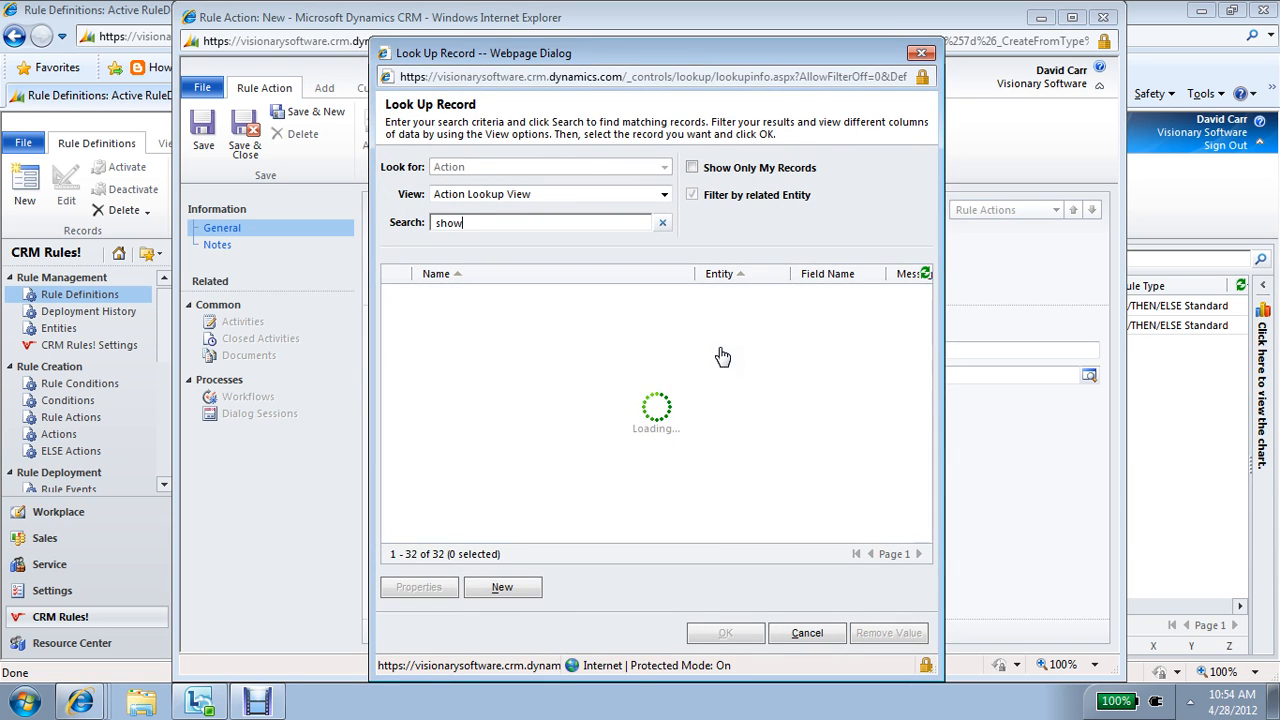
pyautogui.click(924, 505)
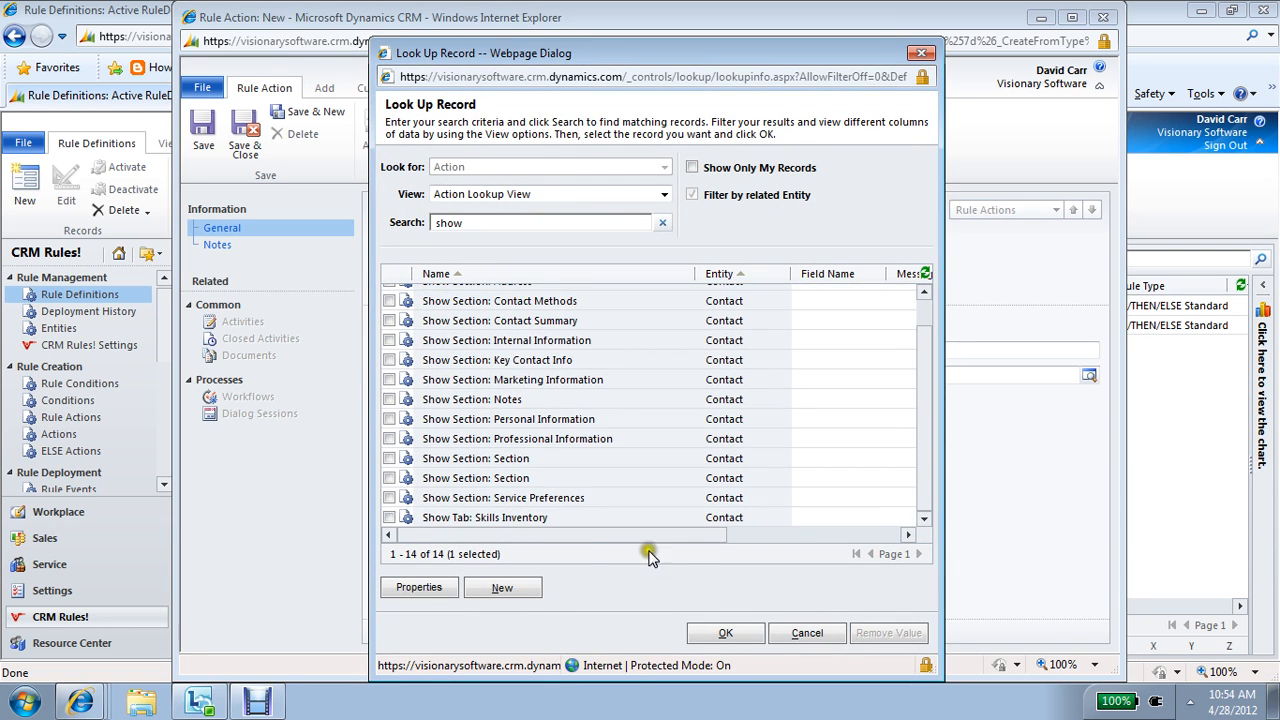
pyautogui.click(561, 521)
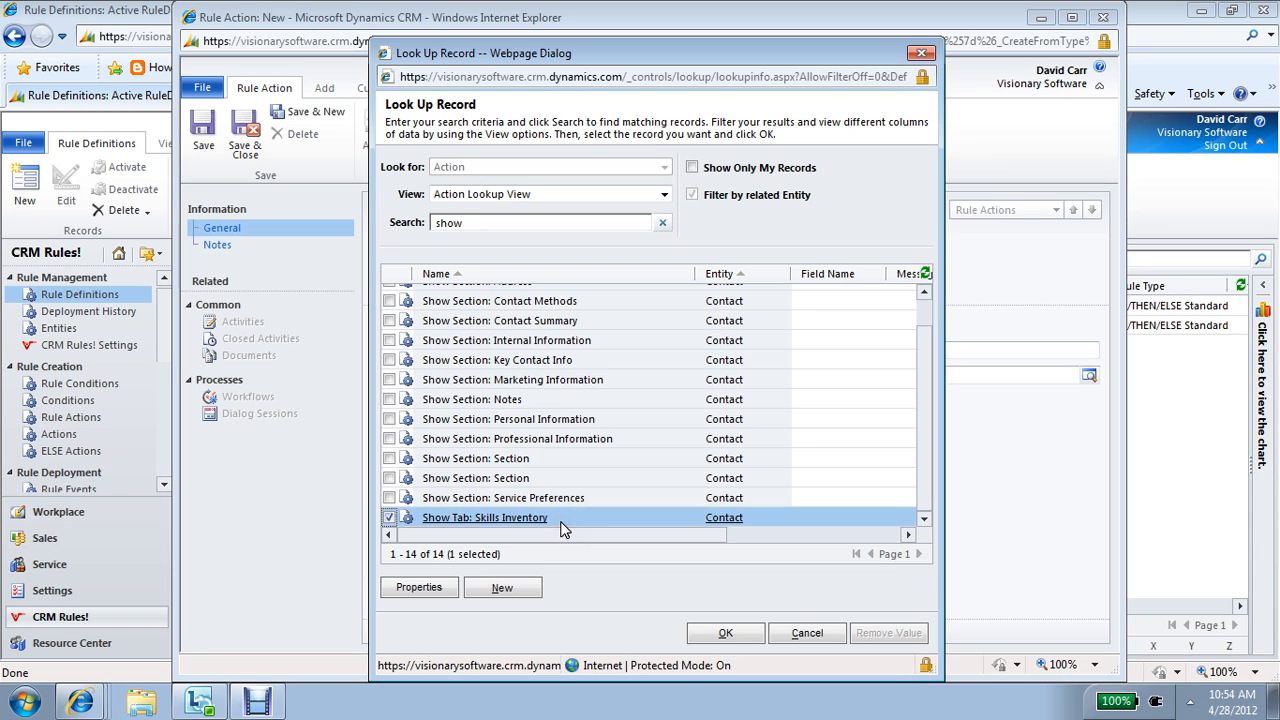
pyautogui.click(728, 632)
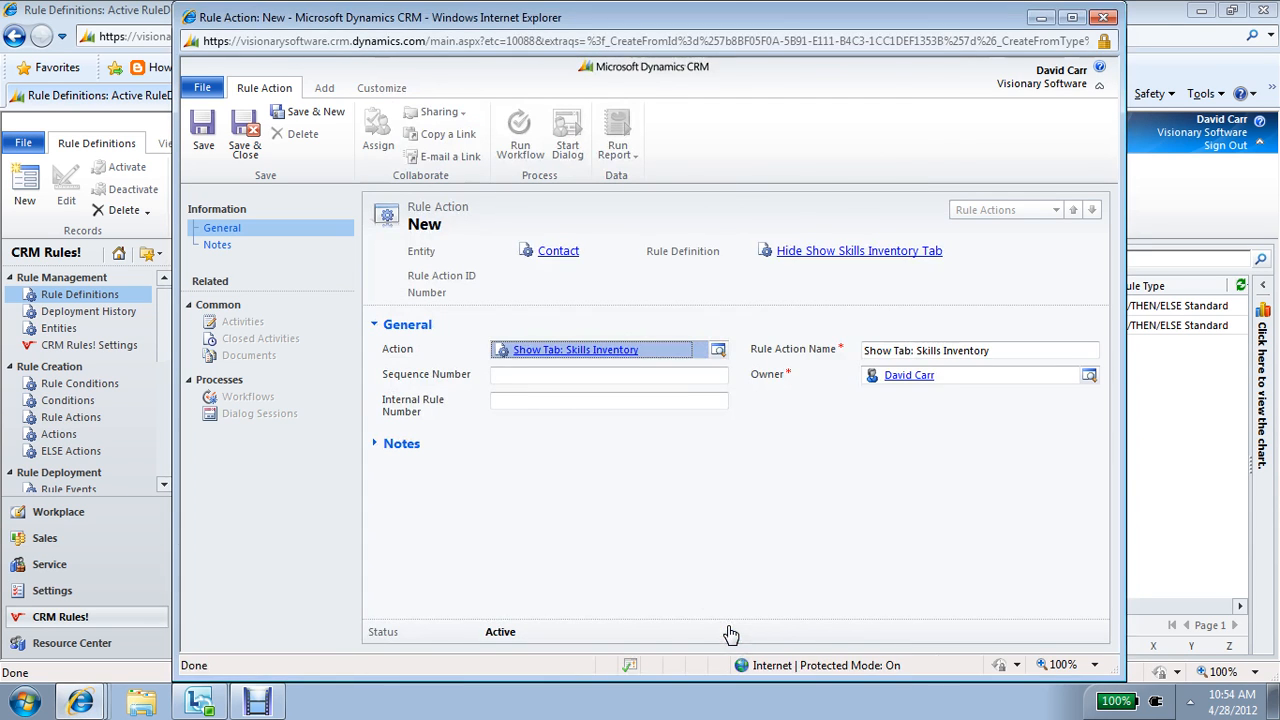
pyautogui.click(246, 158)
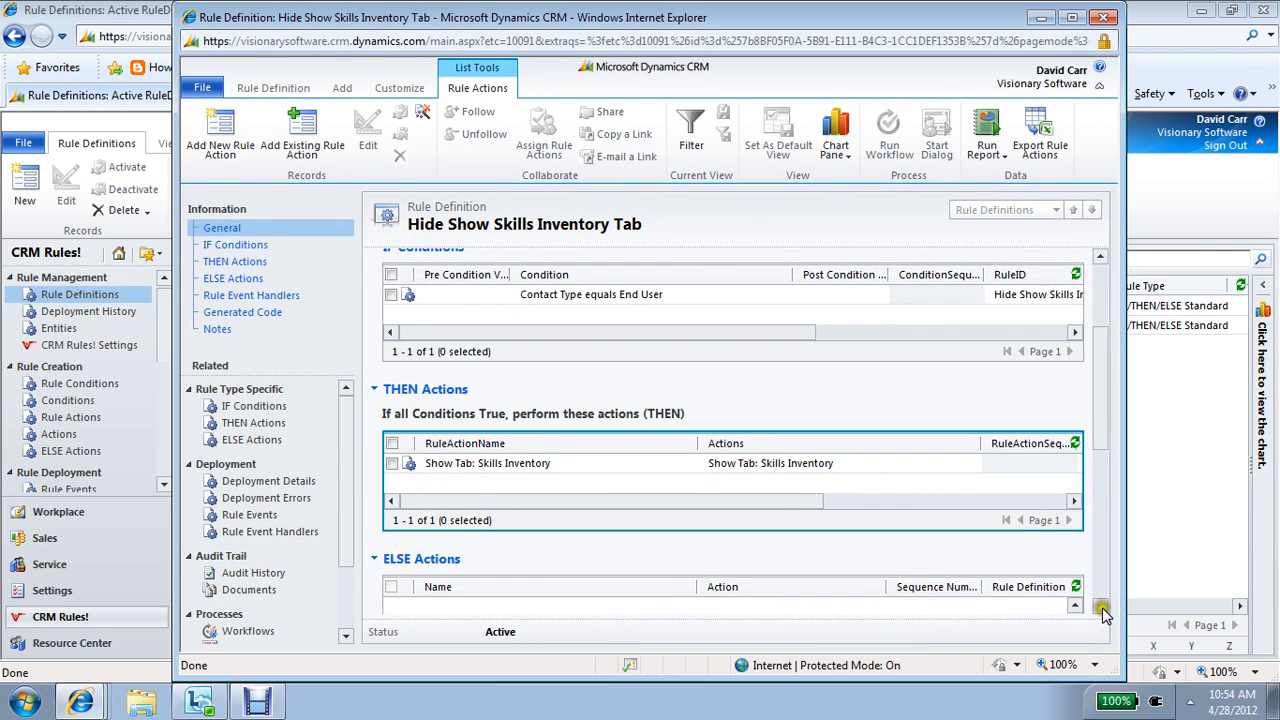
# Step: Add a new ELSE action "Hide Tab: Skills Inventory" to the rule, looking it up with "hide t", and save it
pyautogui.click(1100, 607)
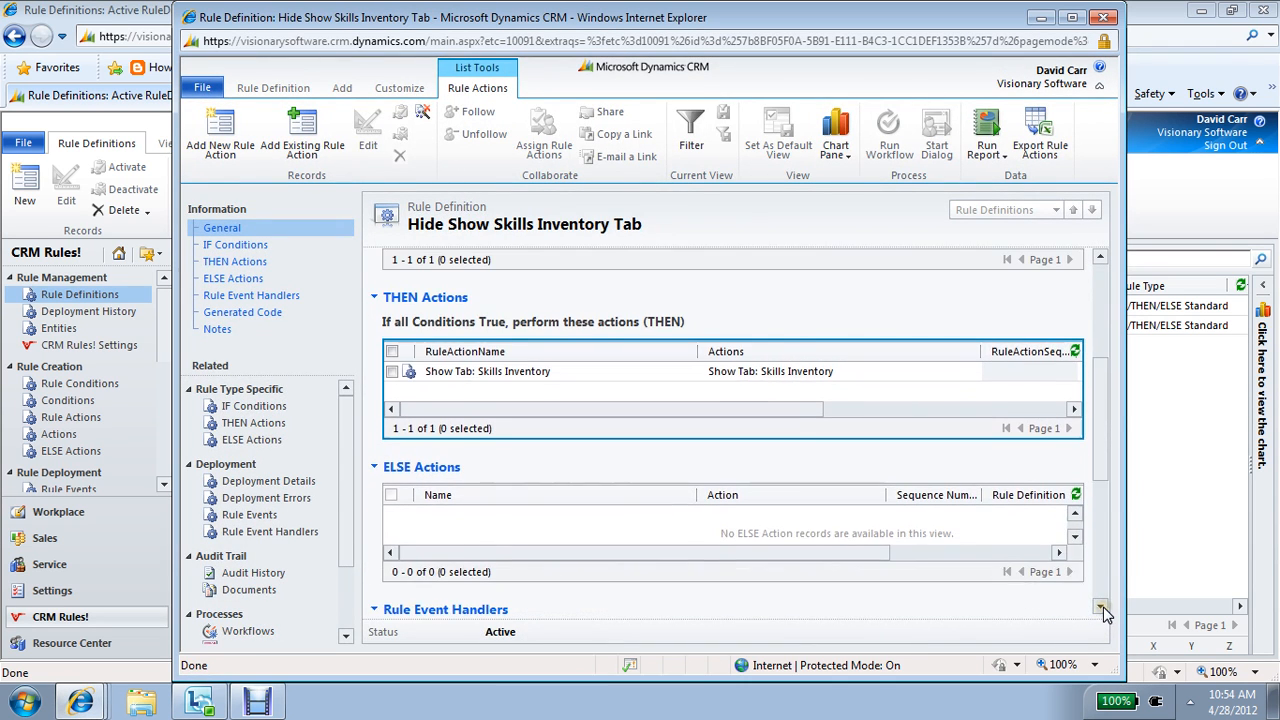
pyautogui.click(790, 551)
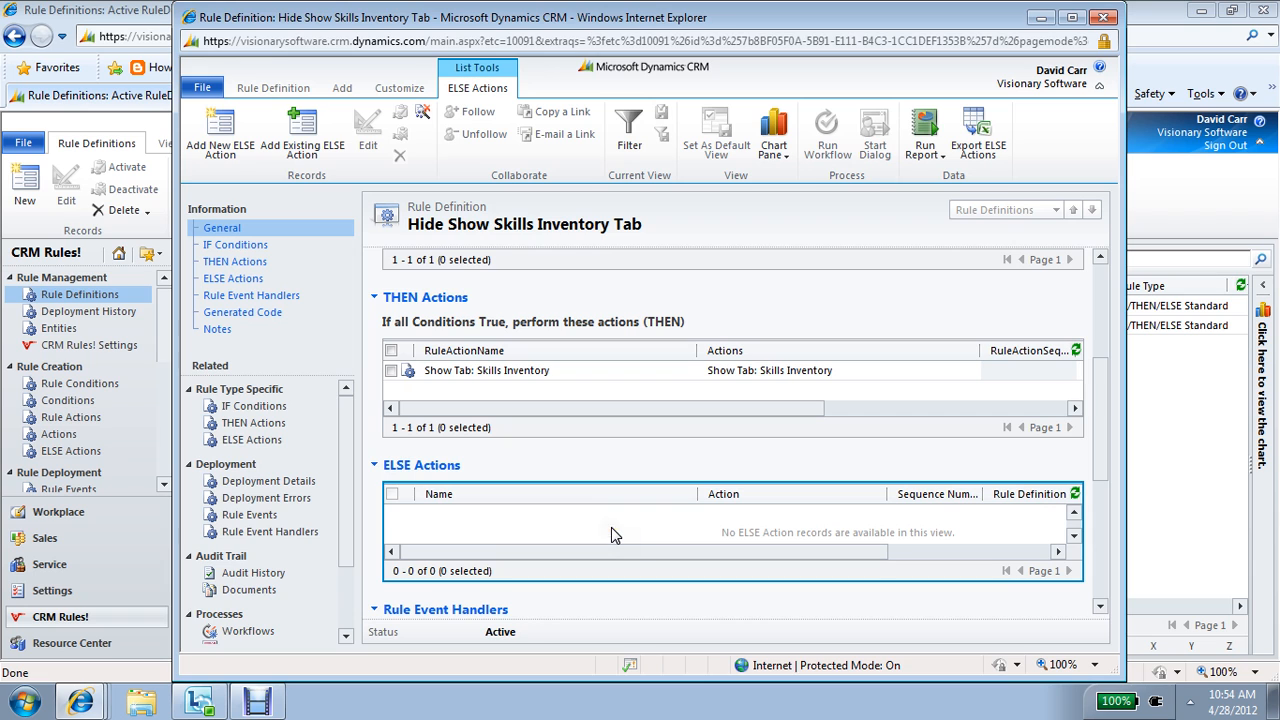
pyautogui.click(238, 122)
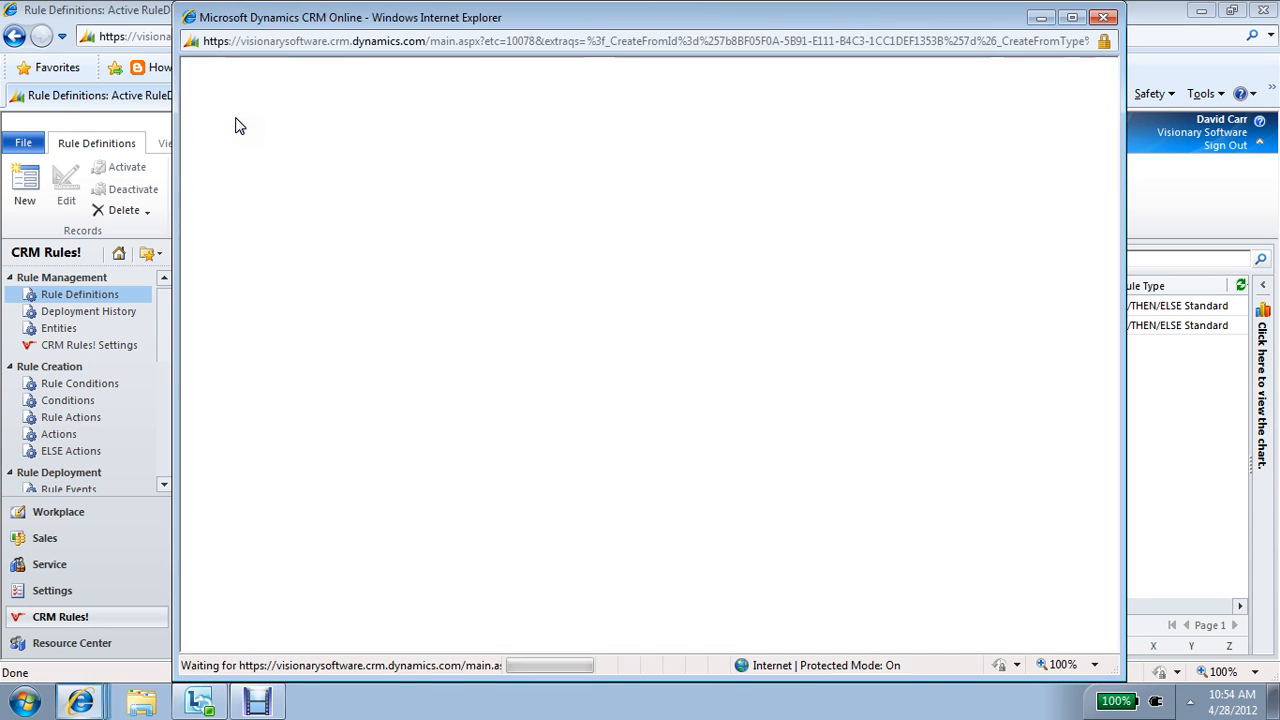
pyautogui.click(726, 315)
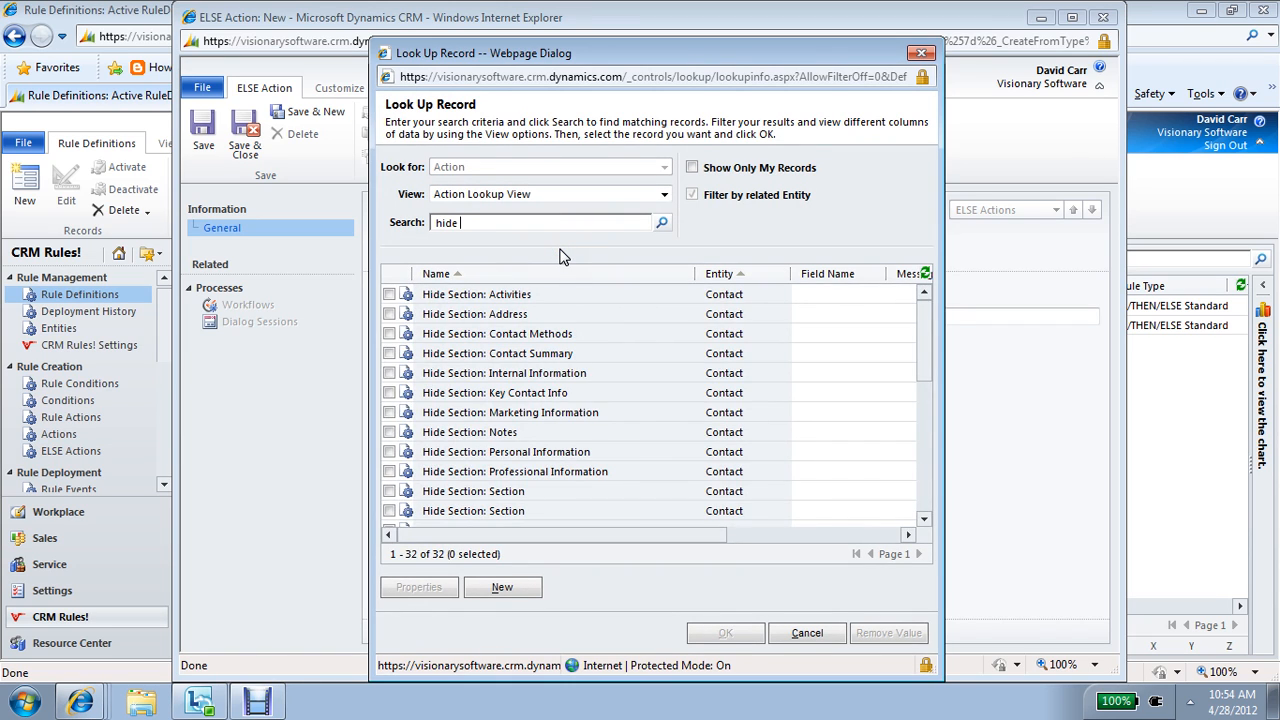
pyautogui.write('t')
pyautogui.press('Return')
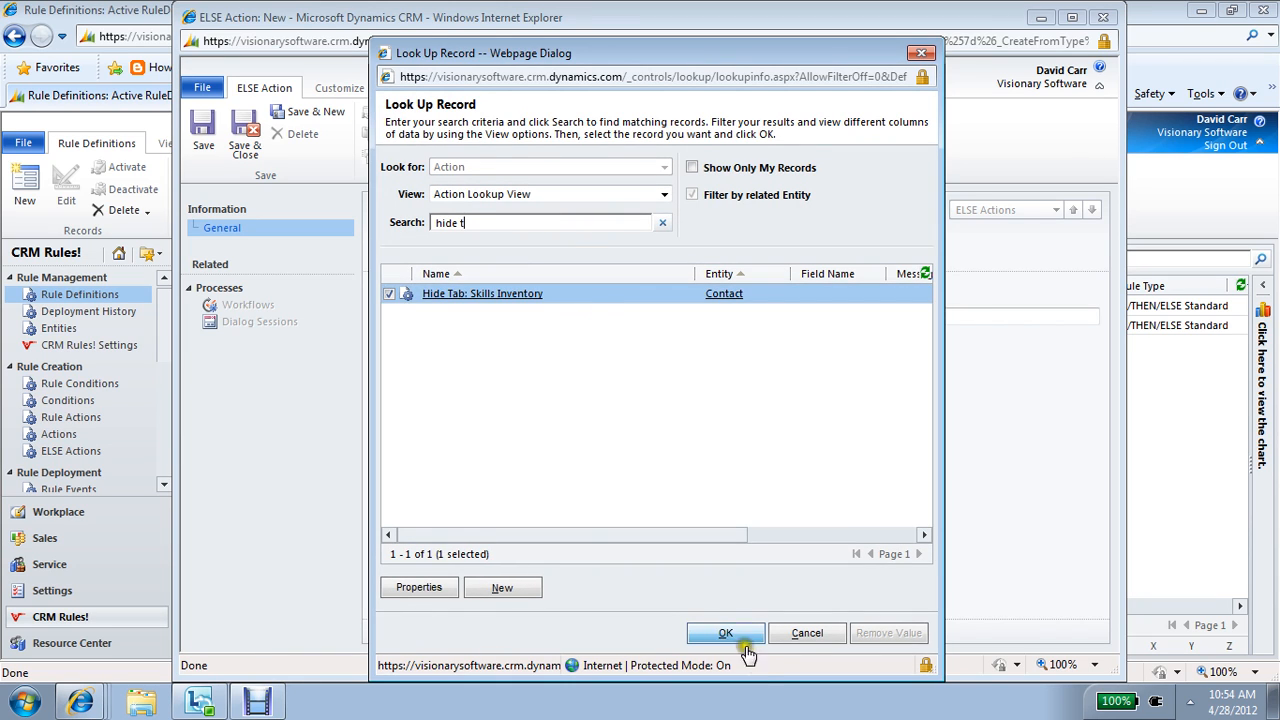
pyautogui.click(737, 634)
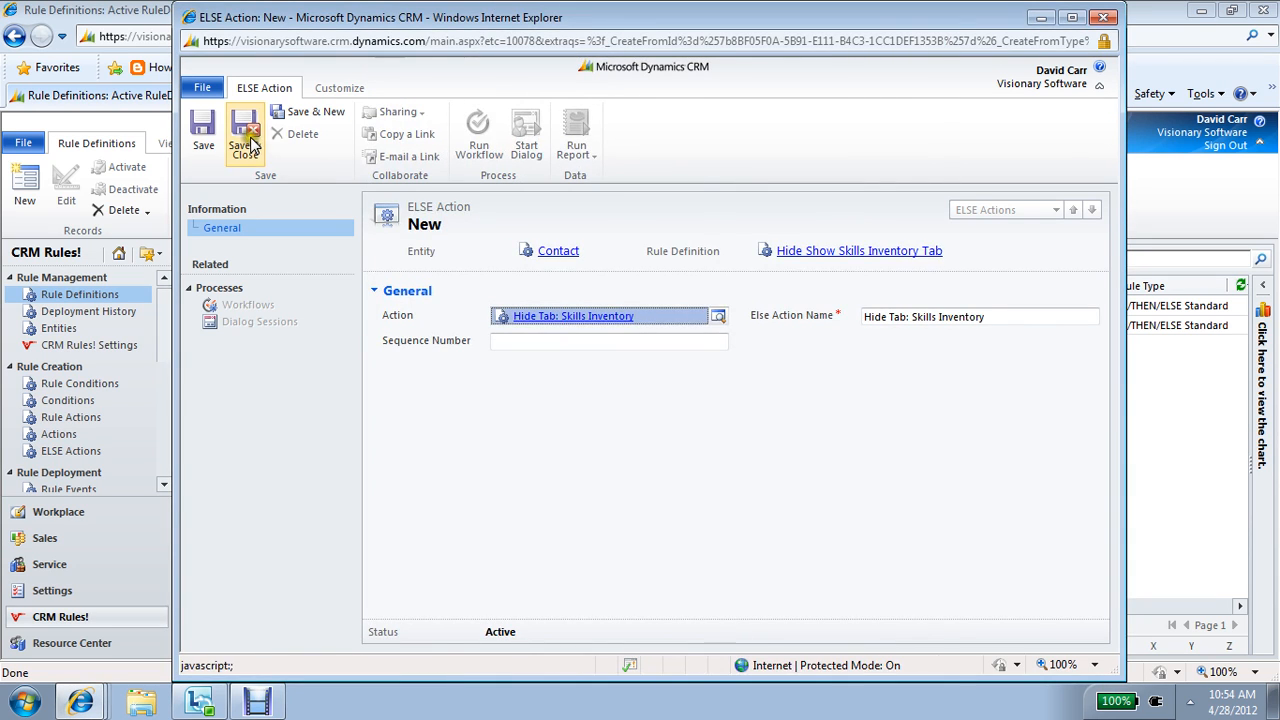
pyautogui.click(248, 143)
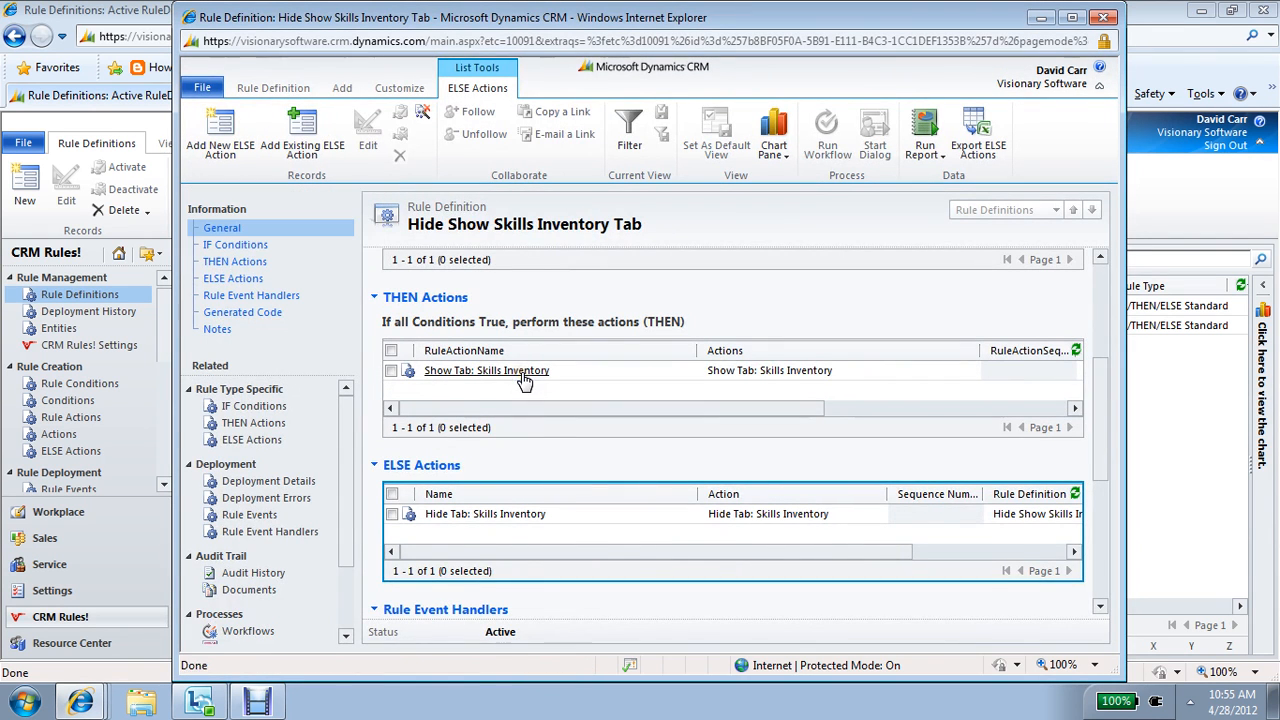
# Step: Set the rule's event handlers to All Forms on form load and All Fields (listed in the conditions) on field change
pyautogui.scroll(1, 1100, 395)
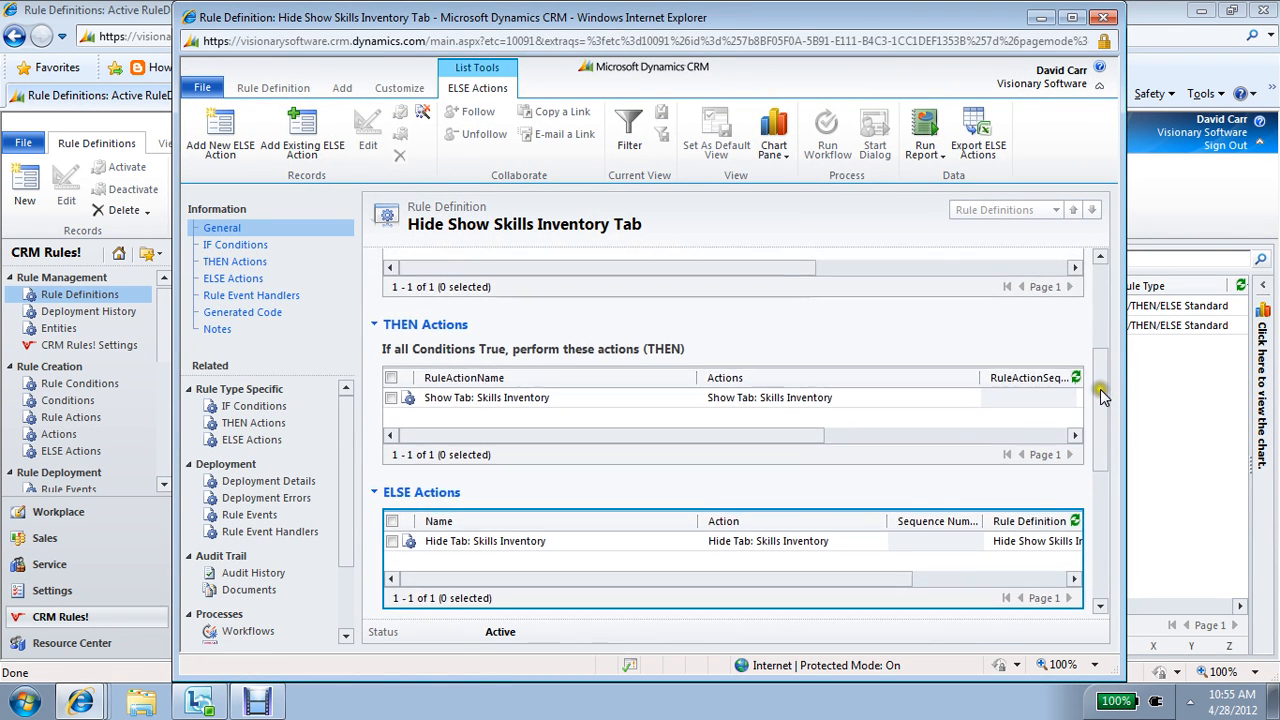
pyautogui.scroll(2, 1100, 395)
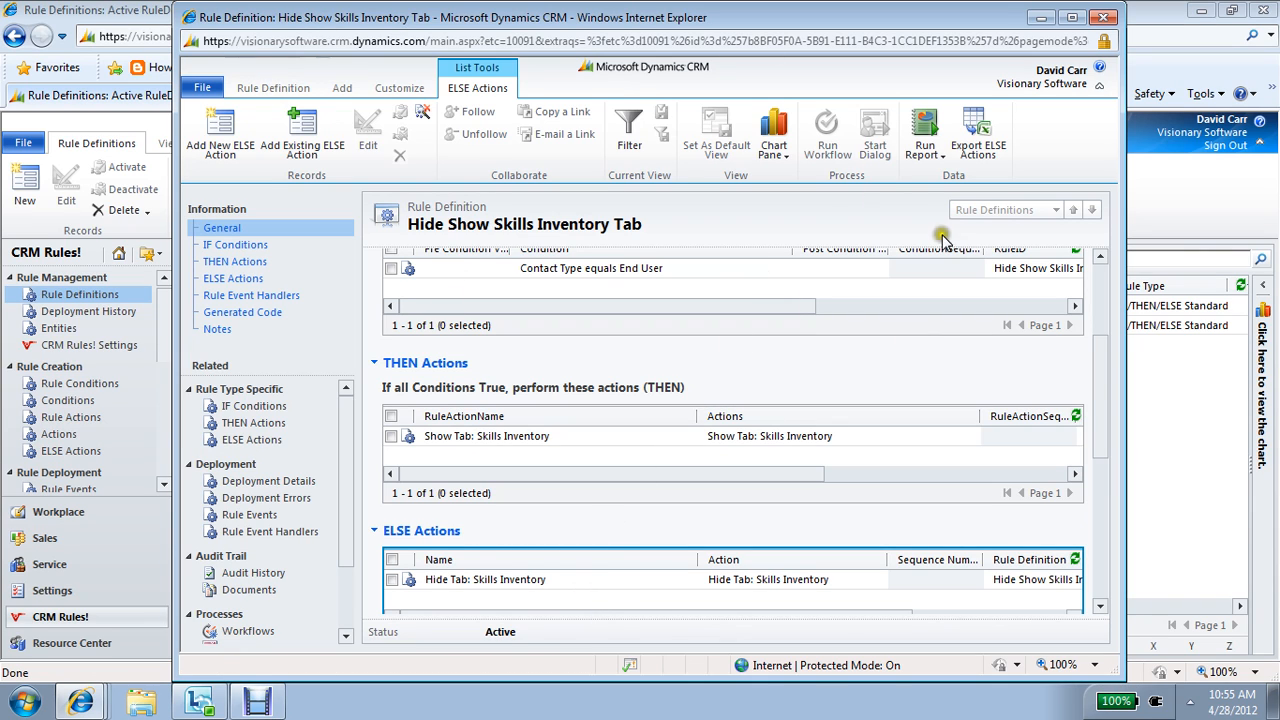
pyautogui.moveTo(1105, 397); pyautogui.dragTo(1107, 532)
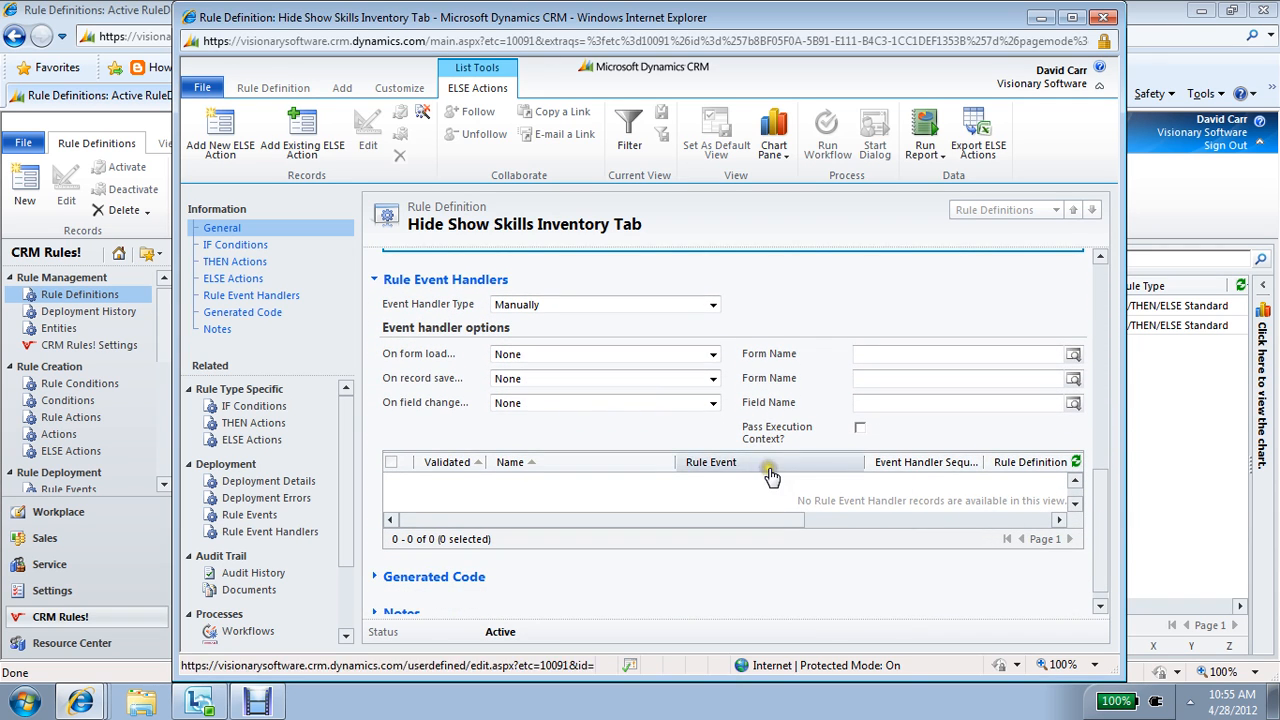
pyautogui.click(620, 352)
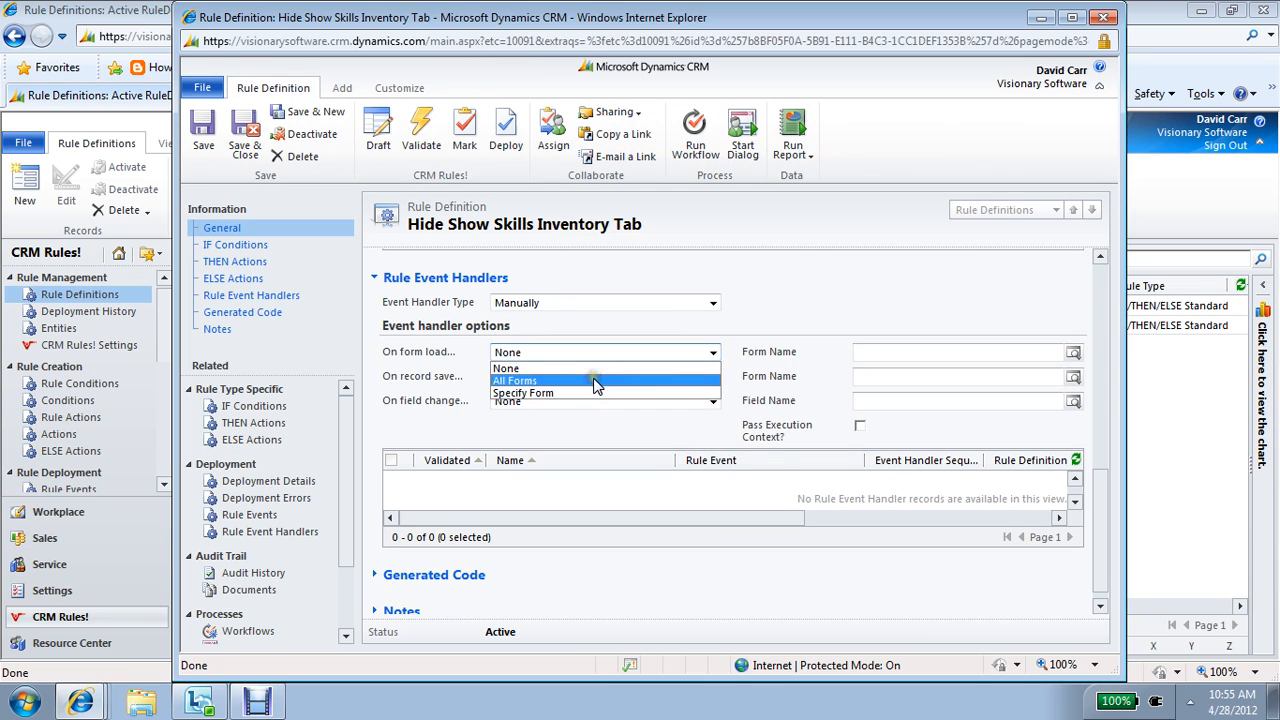
pyautogui.click(596, 381)
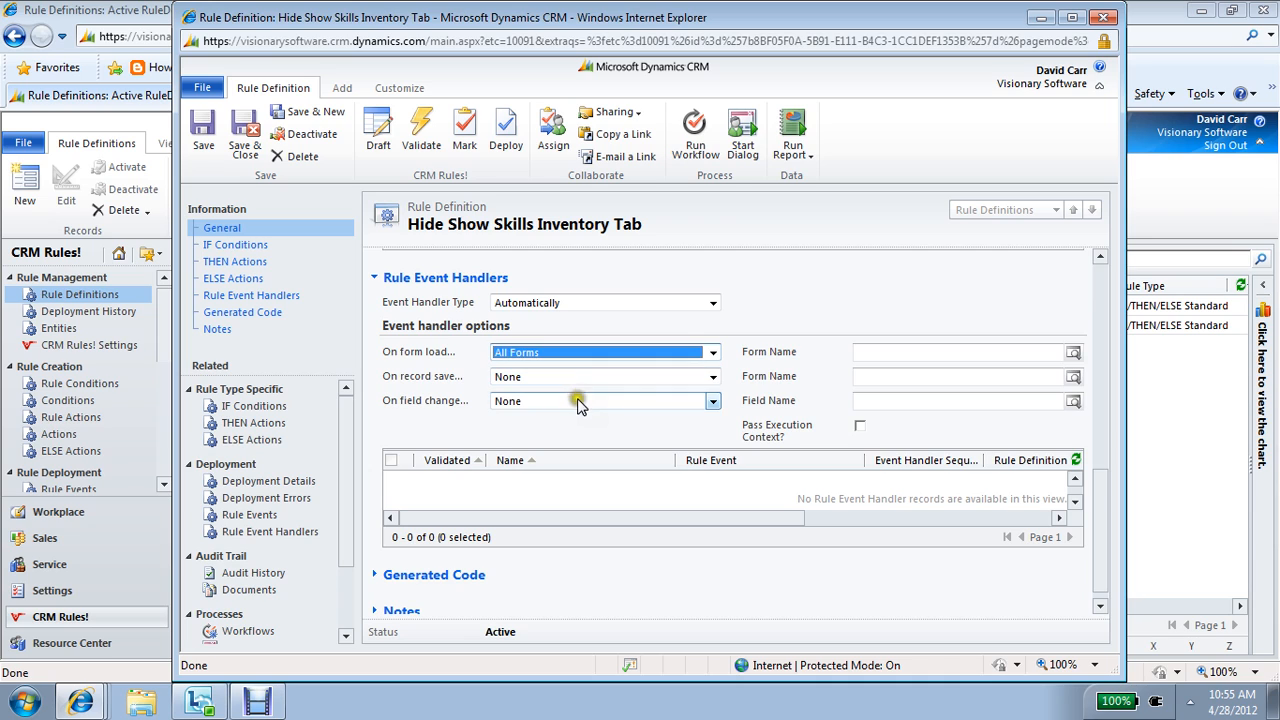
pyautogui.click(583, 400)
pyautogui.click(571, 423)
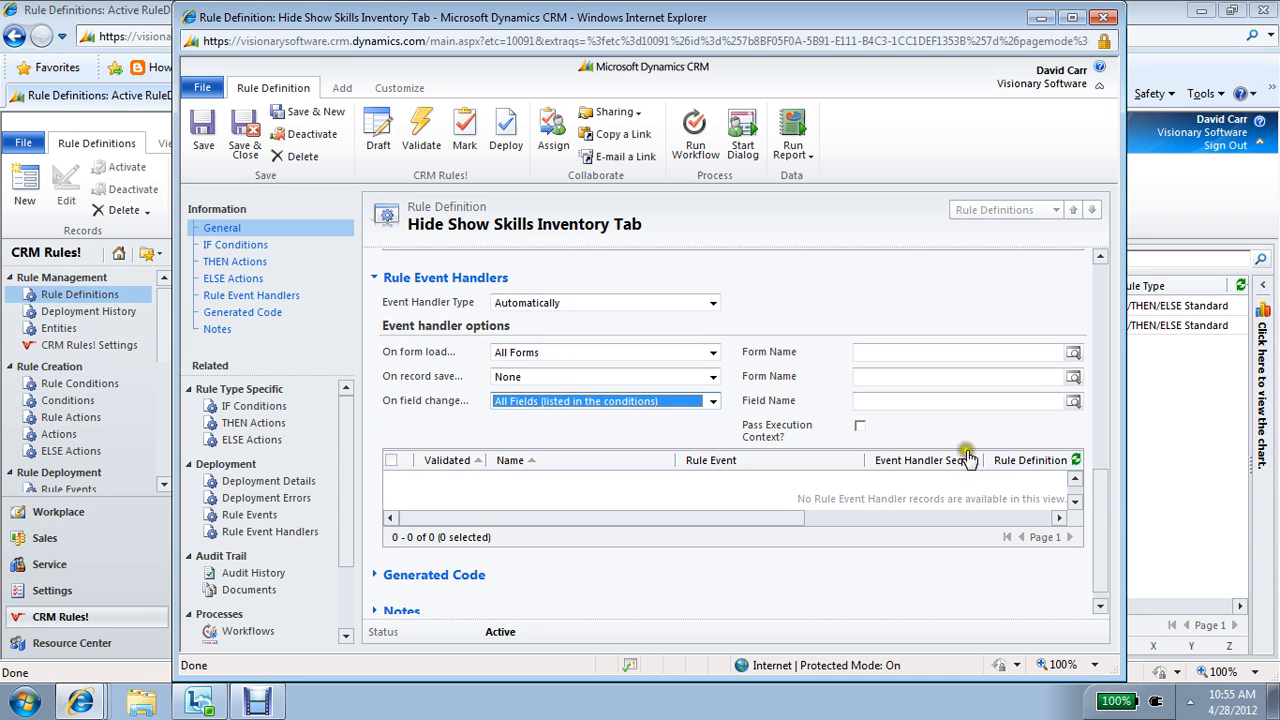
# Step: Check the rule's condition, actions and event handler options, and validate the rule definition
pyautogui.click(1105, 500)
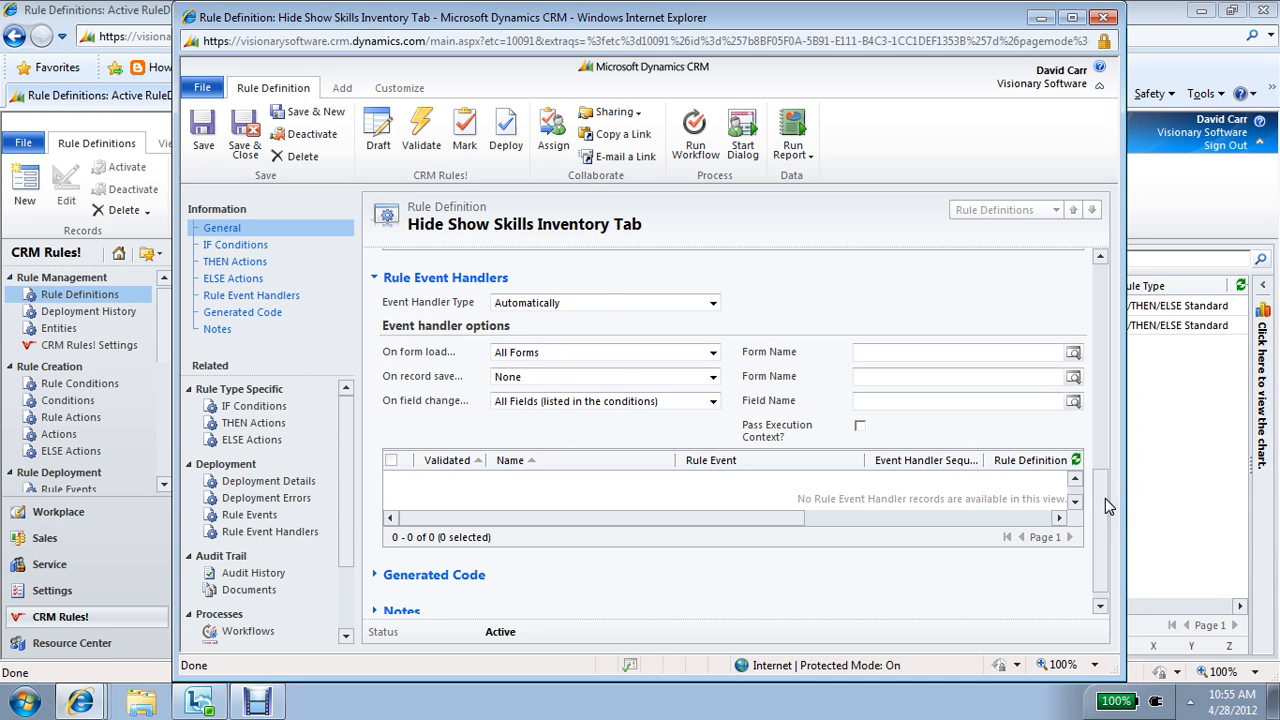
pyautogui.moveTo(1105, 498); pyautogui.dragTo(1100, 362)
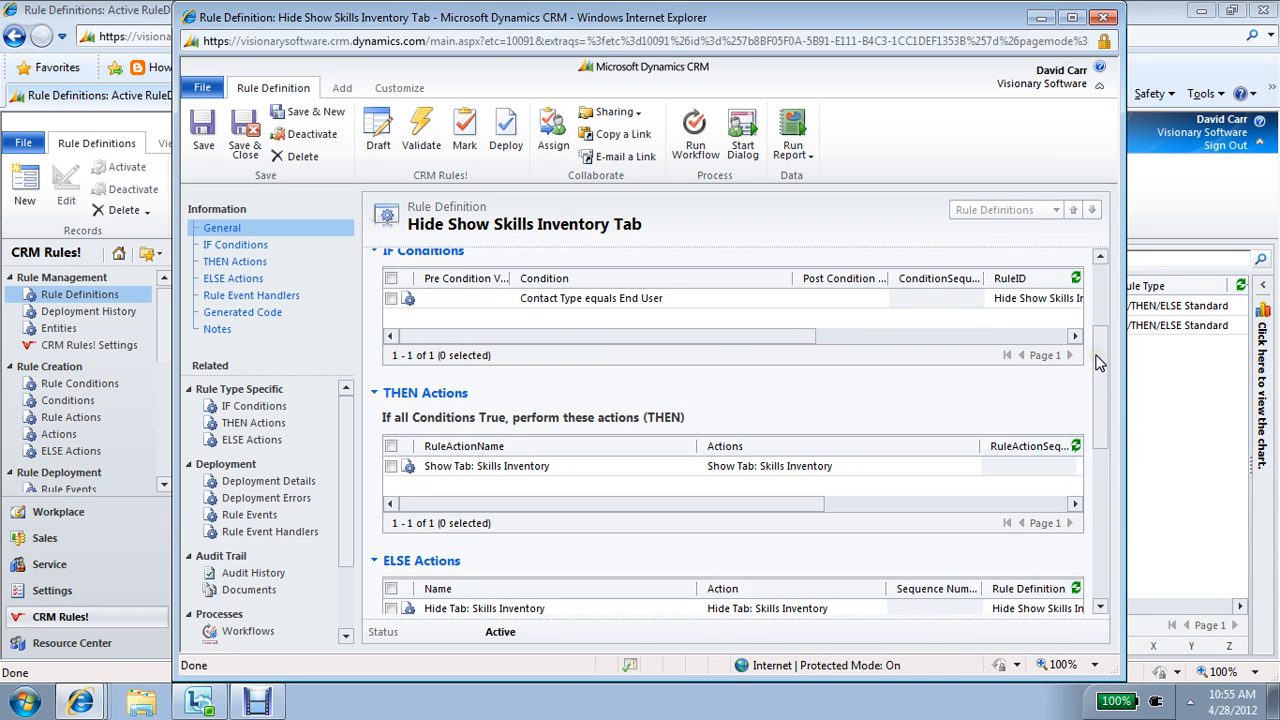
pyautogui.click(735, 300)
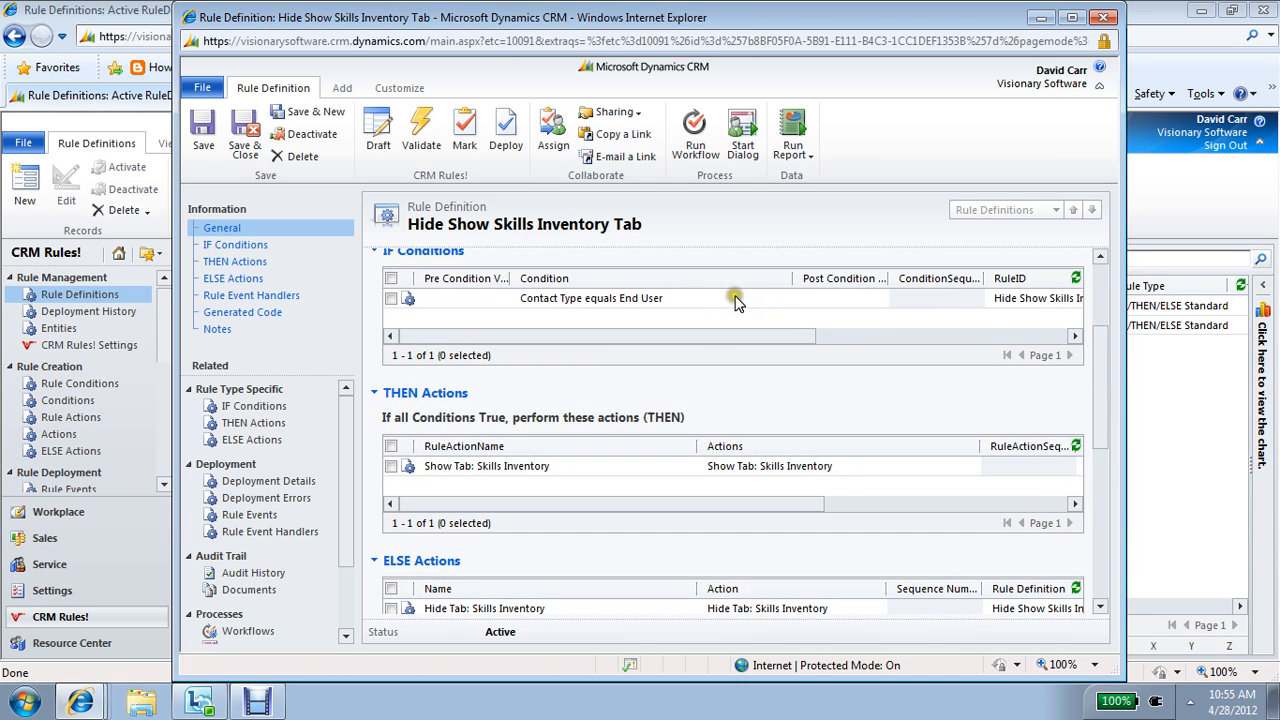
pyautogui.click(554, 306)
pyautogui.moveTo(1103, 414); pyautogui.dragTo(1108, 517)
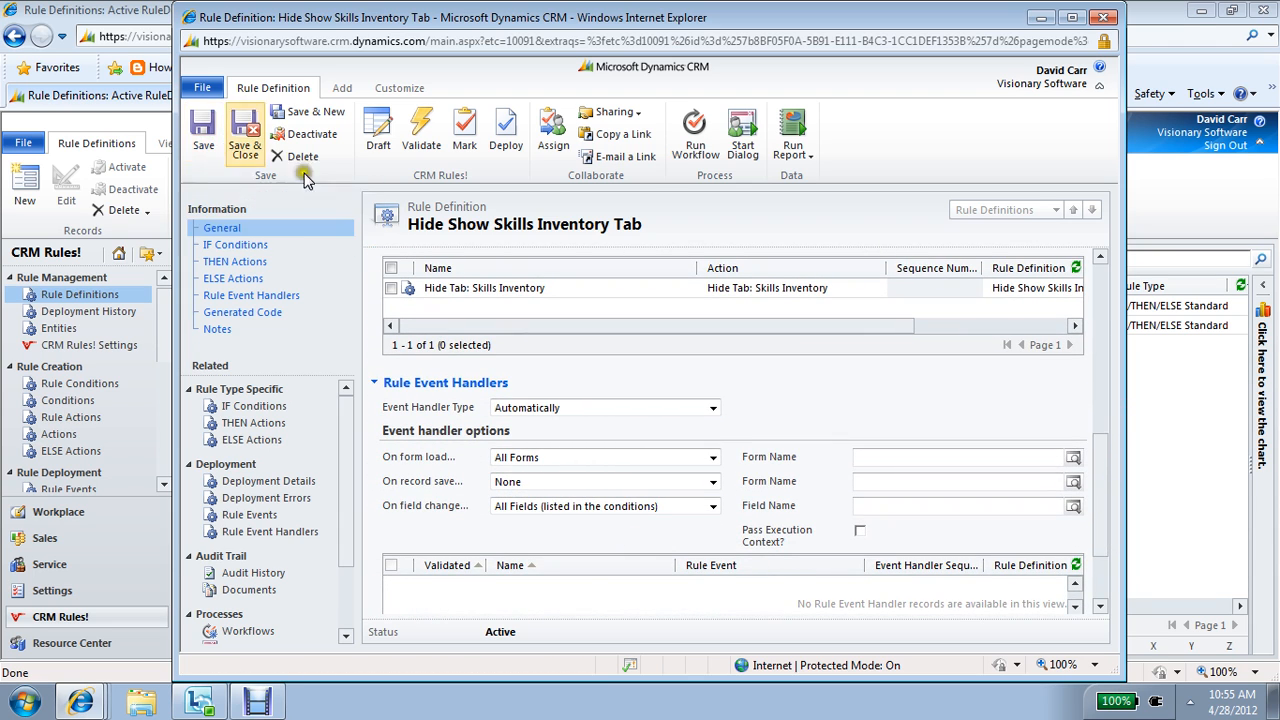
pyautogui.click(1100, 275)
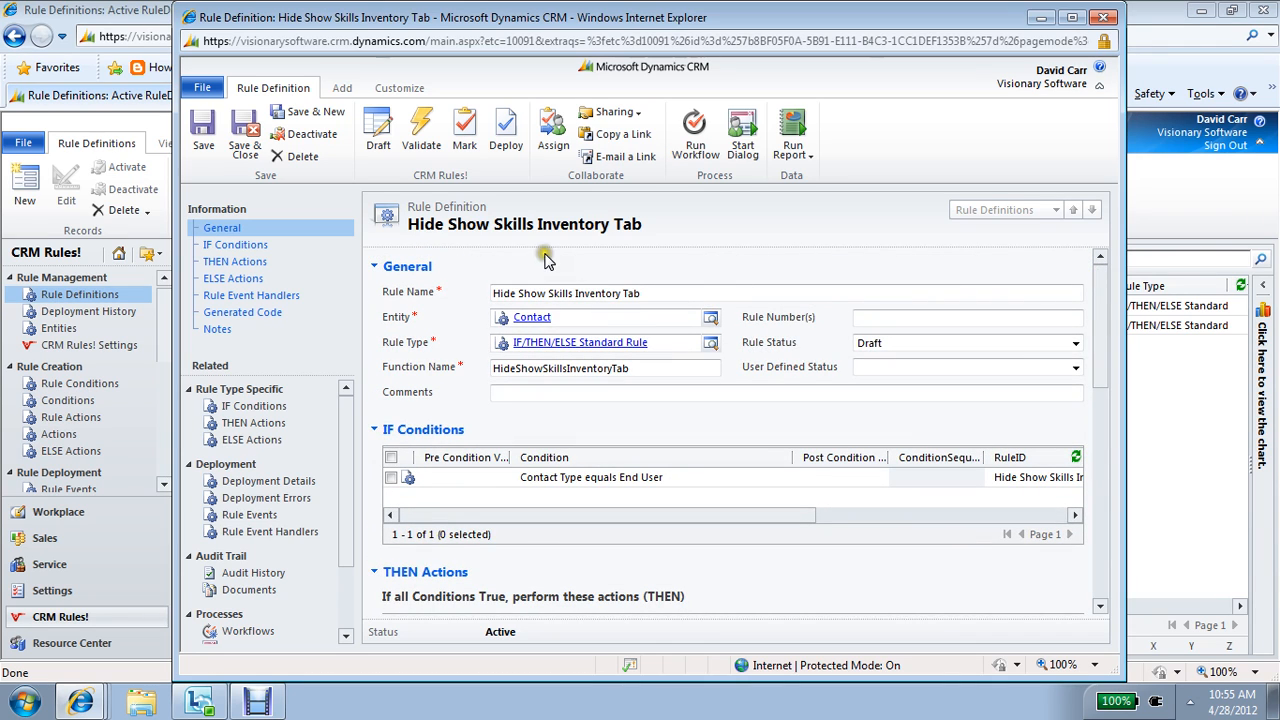
pyautogui.click(420, 160)
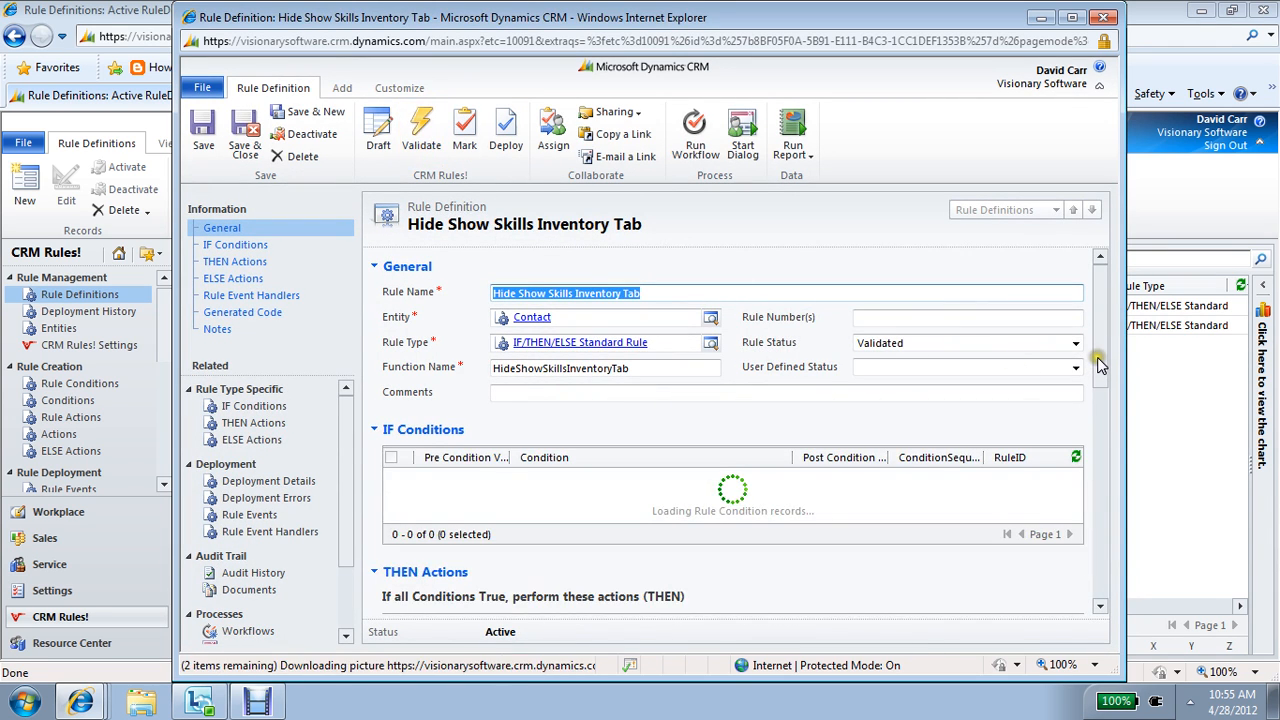
# Step: Examine the rule's event handler records and its generated code, including the End User comparison and the setTabVisible calls
pyautogui.moveTo(1100, 368); pyautogui.dragTo(1090, 565)
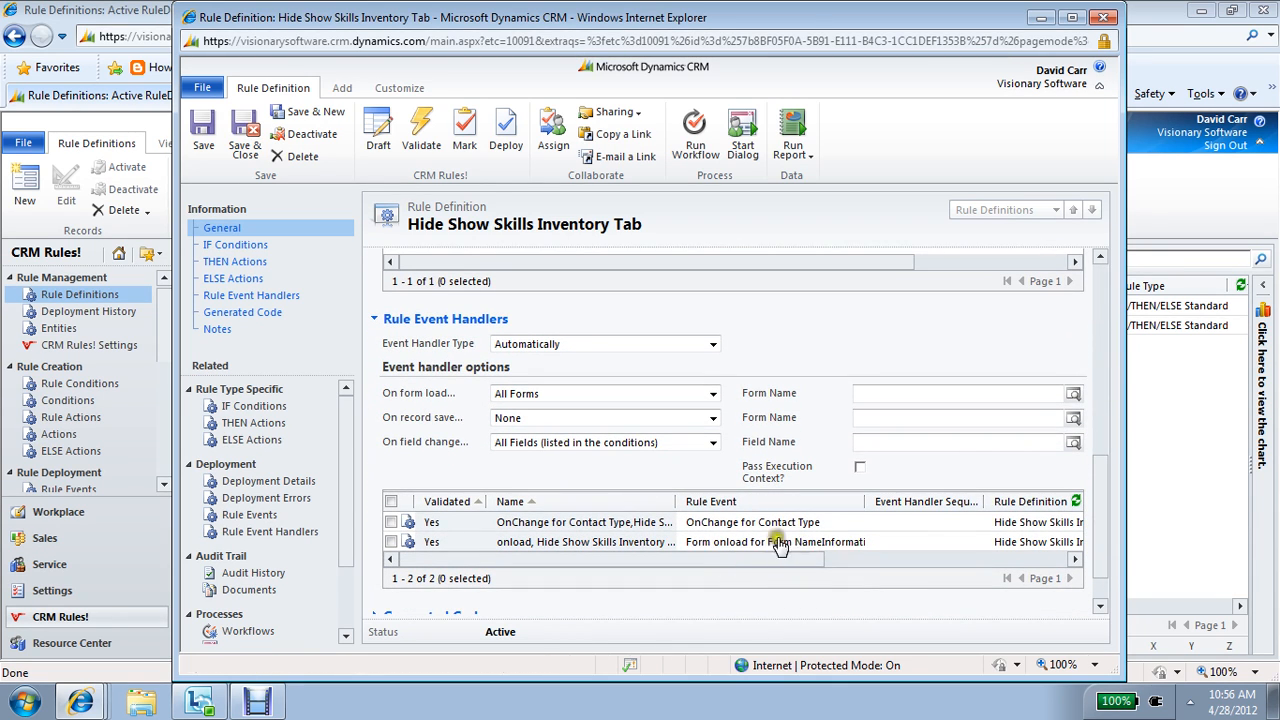
pyautogui.click(241, 315)
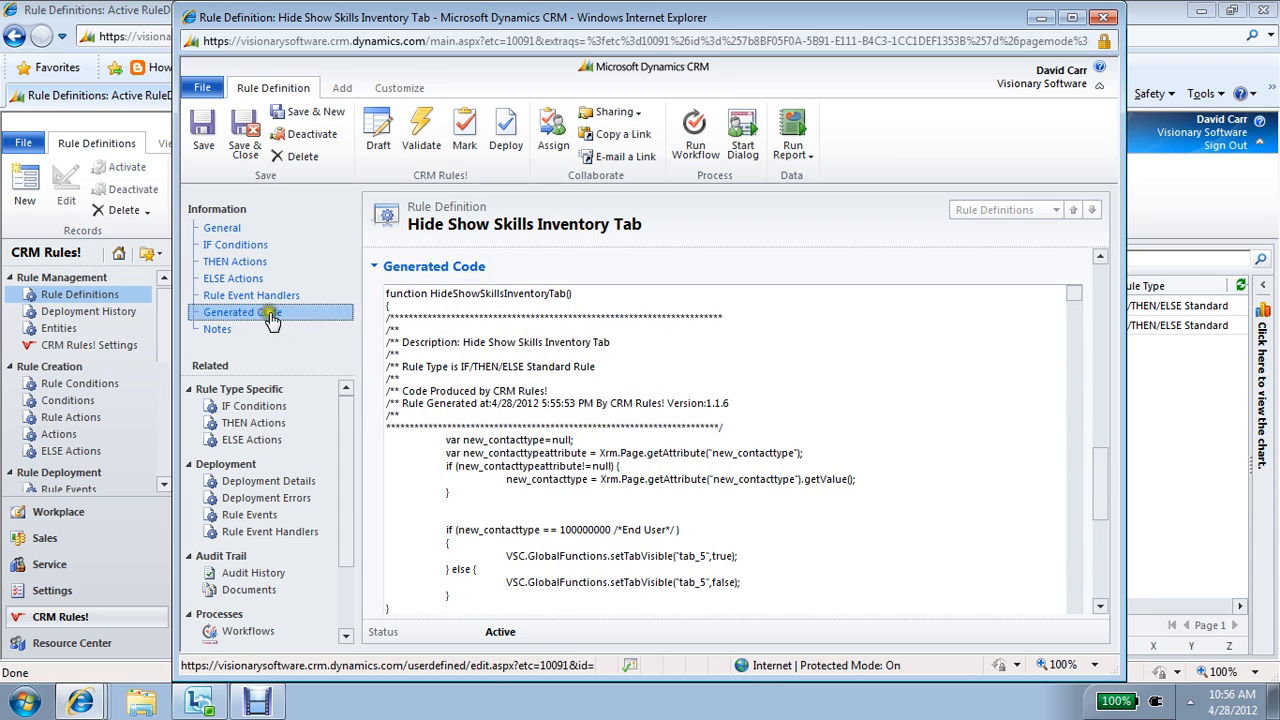
pyautogui.moveTo(446, 529); pyautogui.dragTo(692, 527)
pyautogui.click(692, 527)
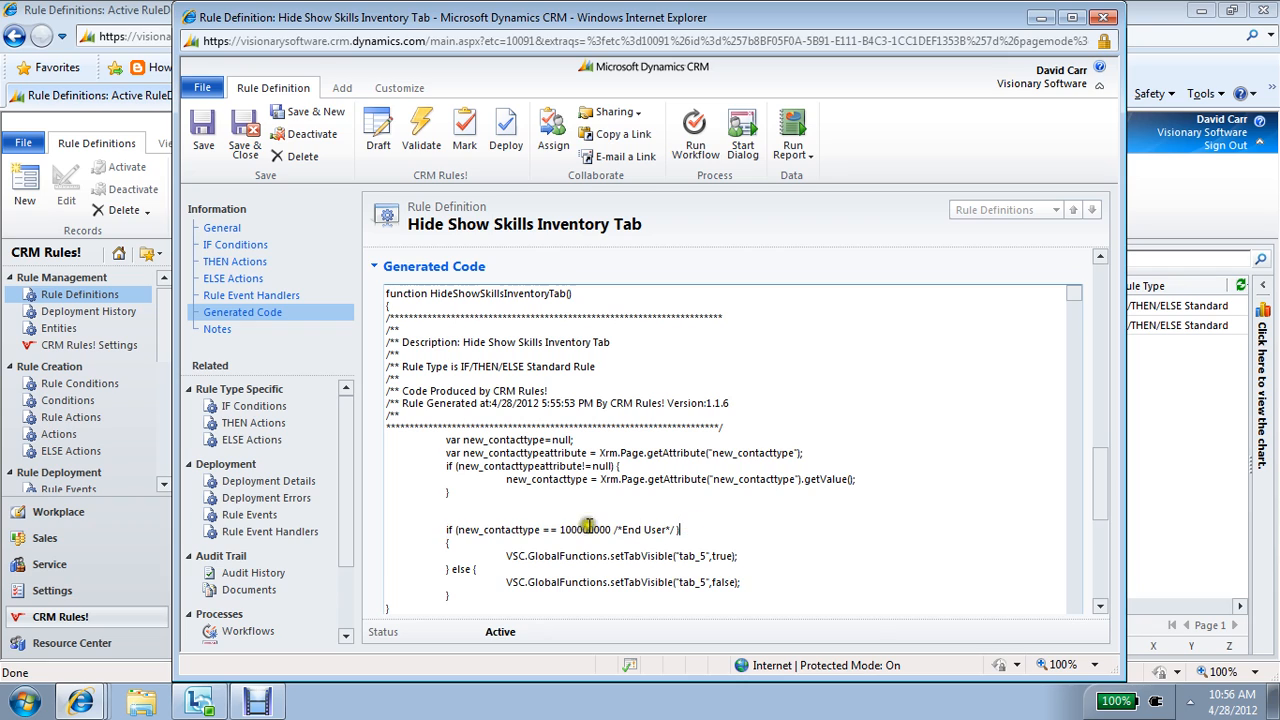
pyautogui.doubleClick(578, 529)
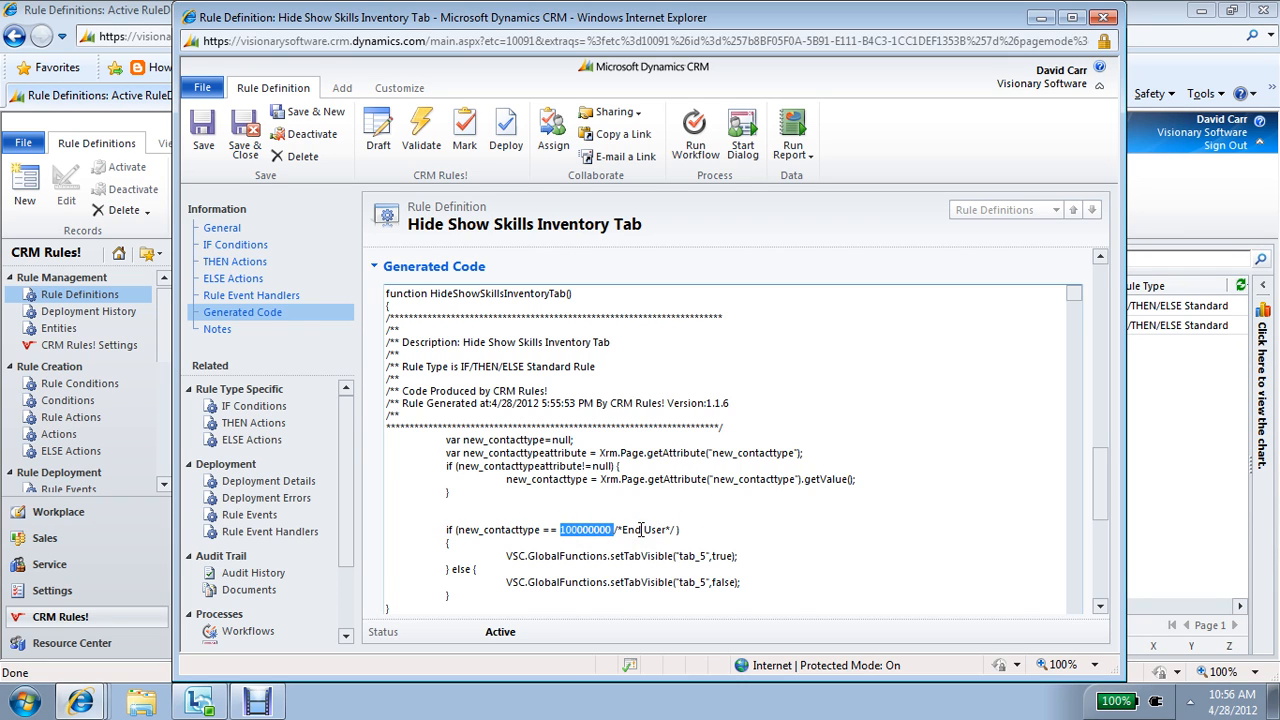
pyautogui.click(641, 529)
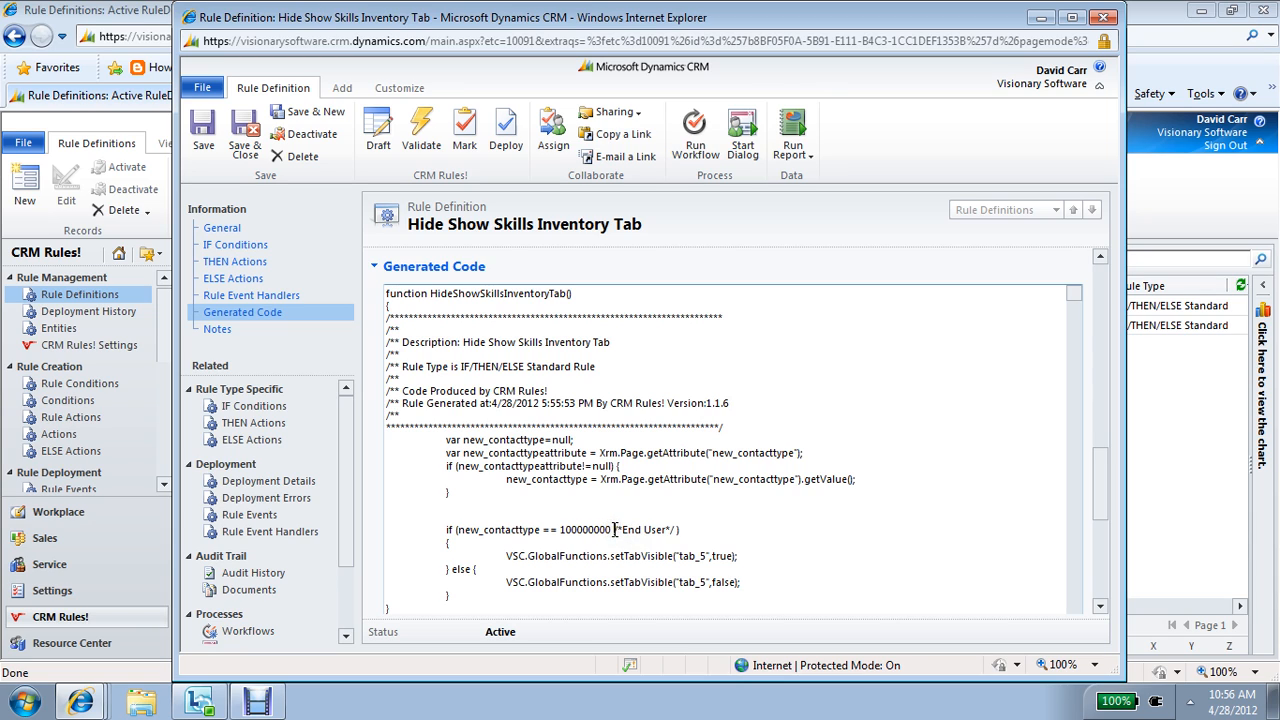
pyautogui.moveTo(614, 530); pyautogui.dragTo(682, 531)
pyautogui.click(686, 533)
pyautogui.moveTo(610, 555); pyautogui.dragTo(745, 566)
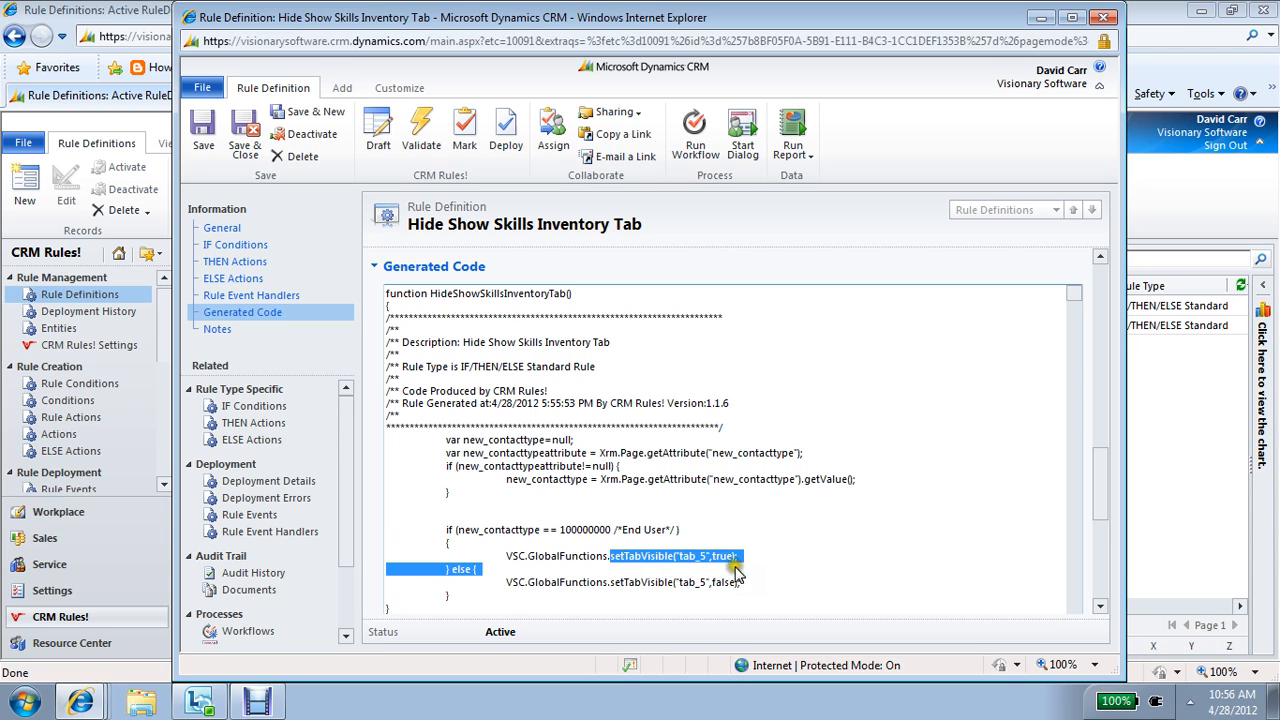
pyautogui.click(630, 583)
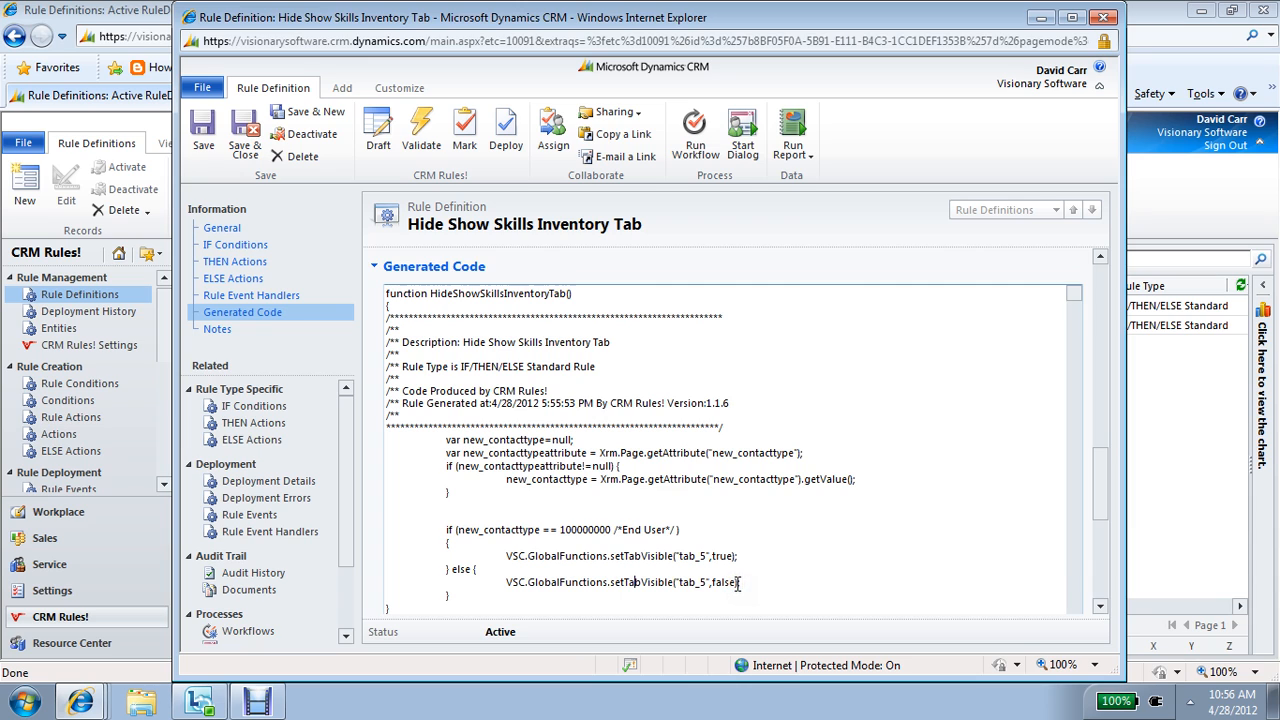
# Step: Mark the rule as Ready to Deploy and deploy it to the Contact entity
pyautogui.click(272, 233)
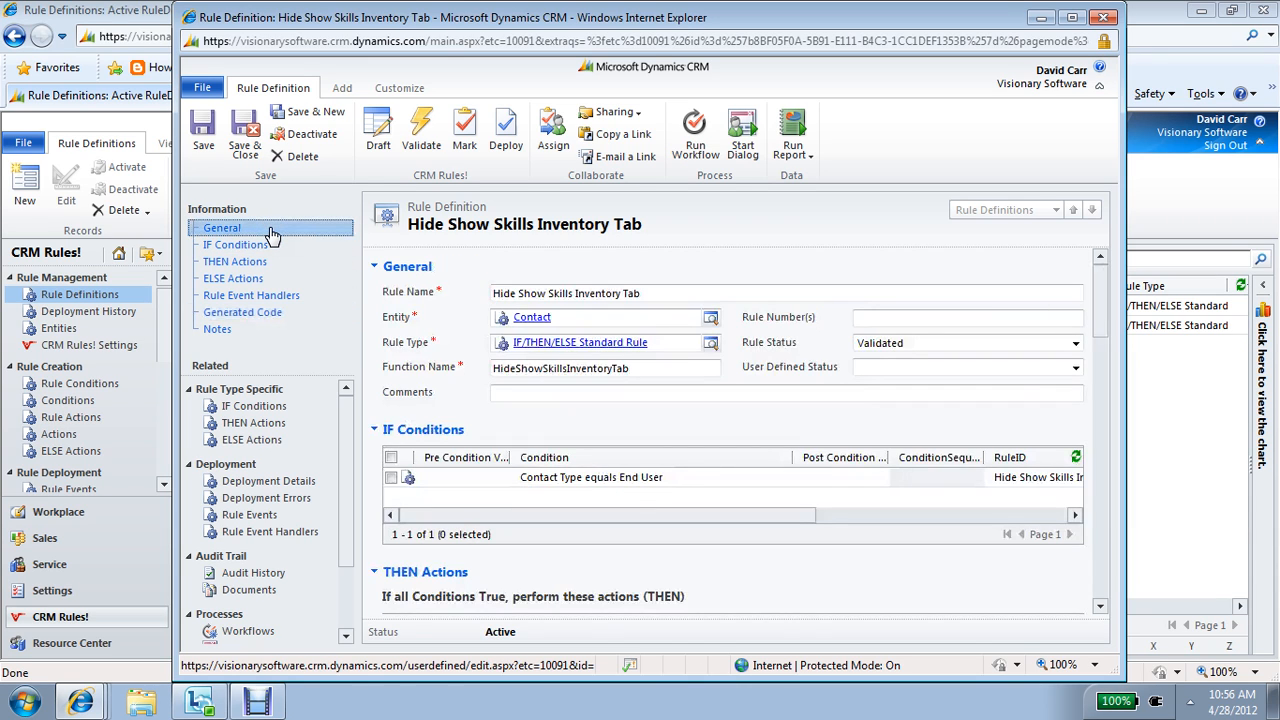
pyautogui.click(459, 145)
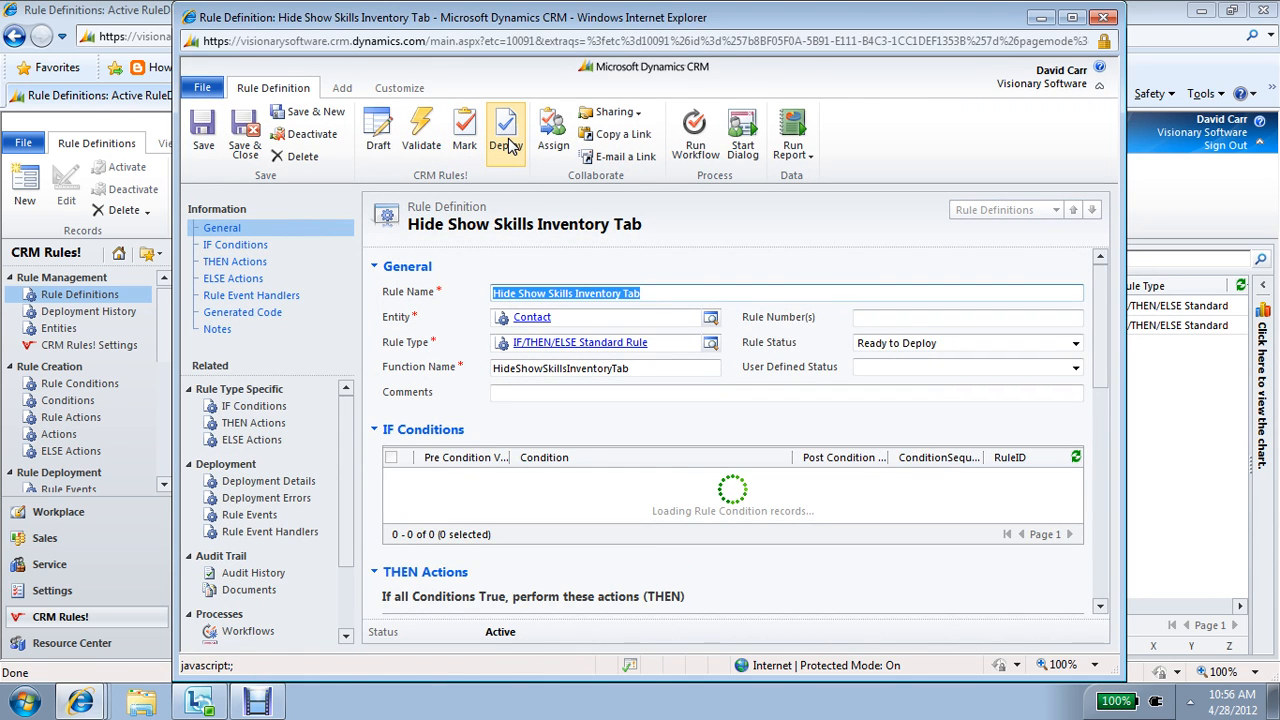
pyautogui.click(508, 145)
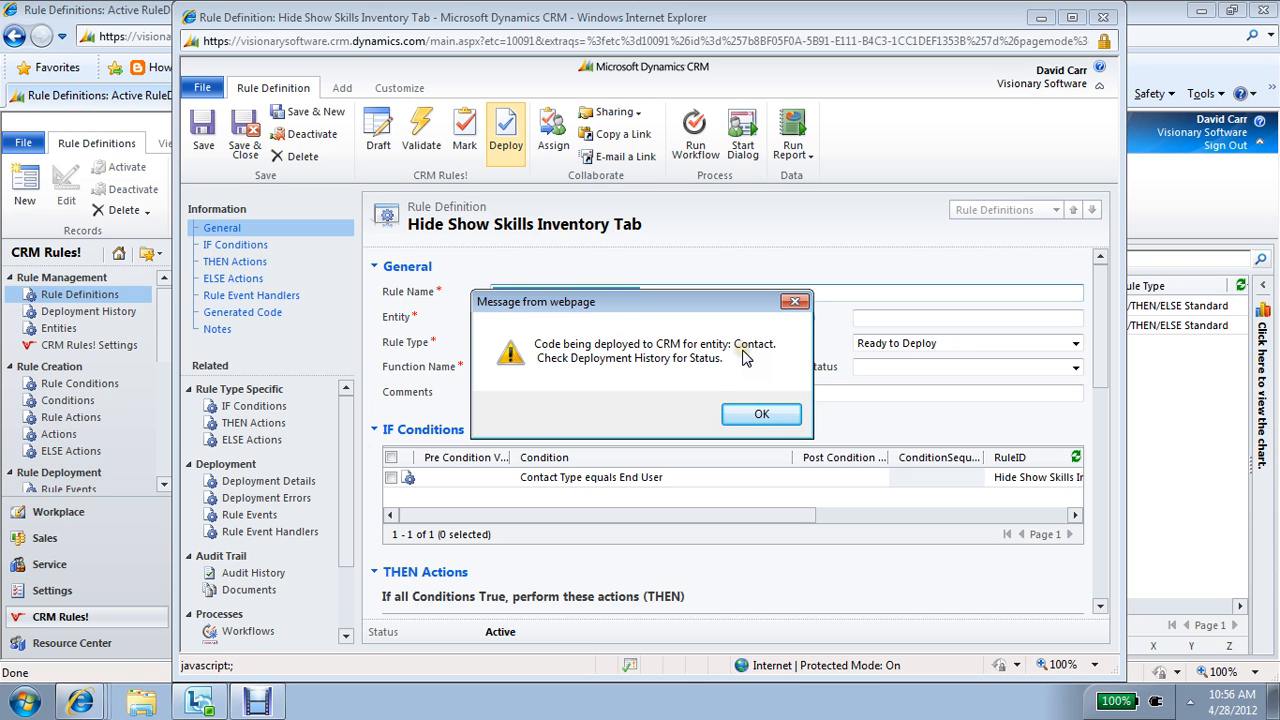
pyautogui.click(740, 412)
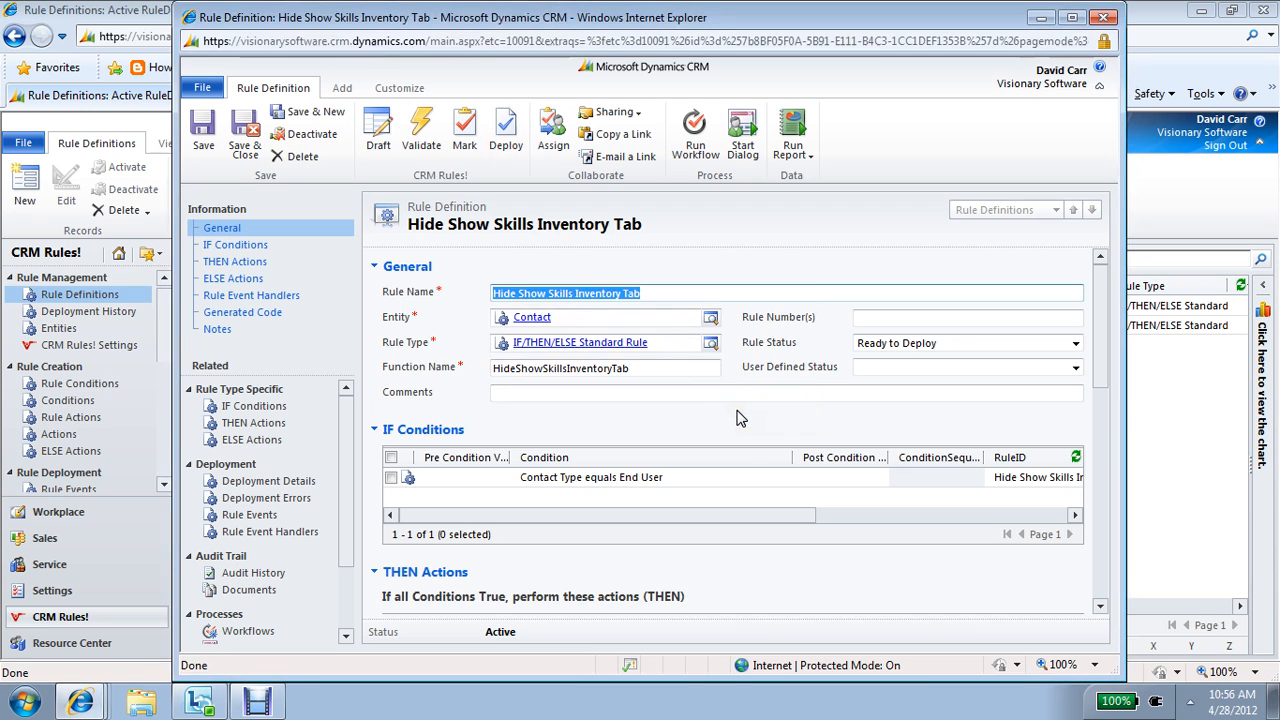
# Step: Minimize the rule definition and check the status of the latest Contact deployment in the Deployment History
pyautogui.click(1040, 20)
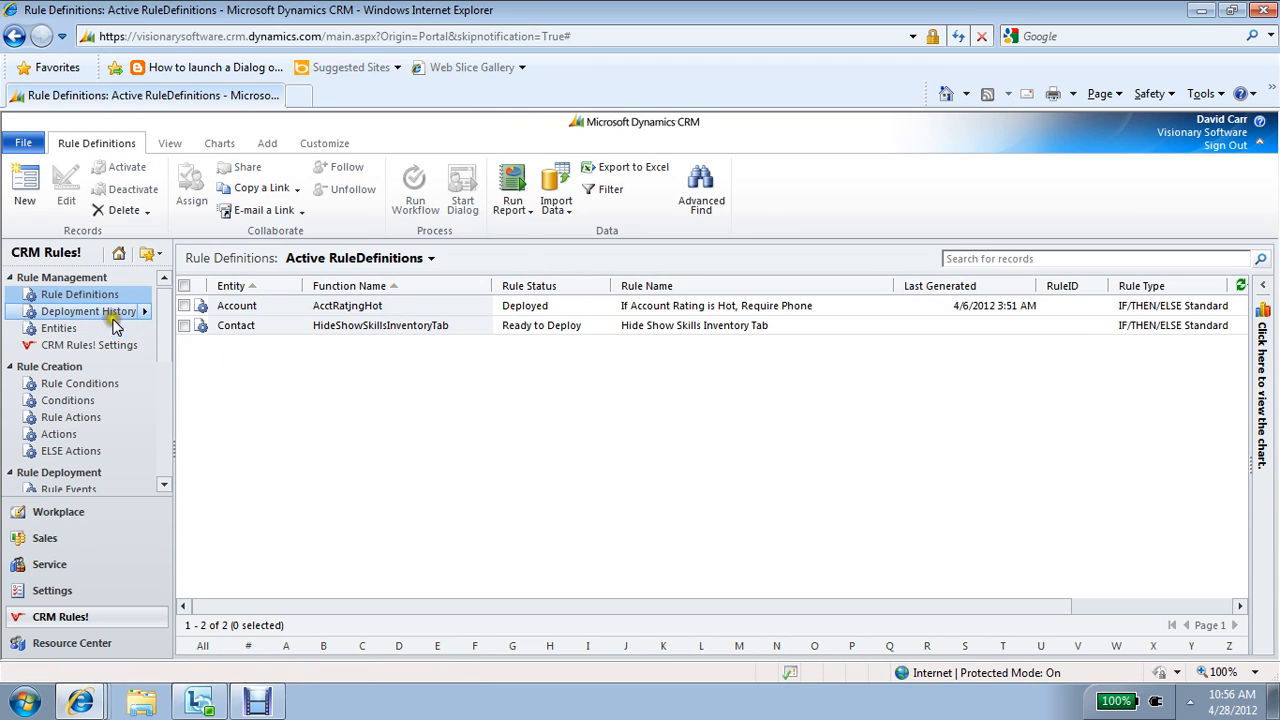
pyautogui.click(110, 316)
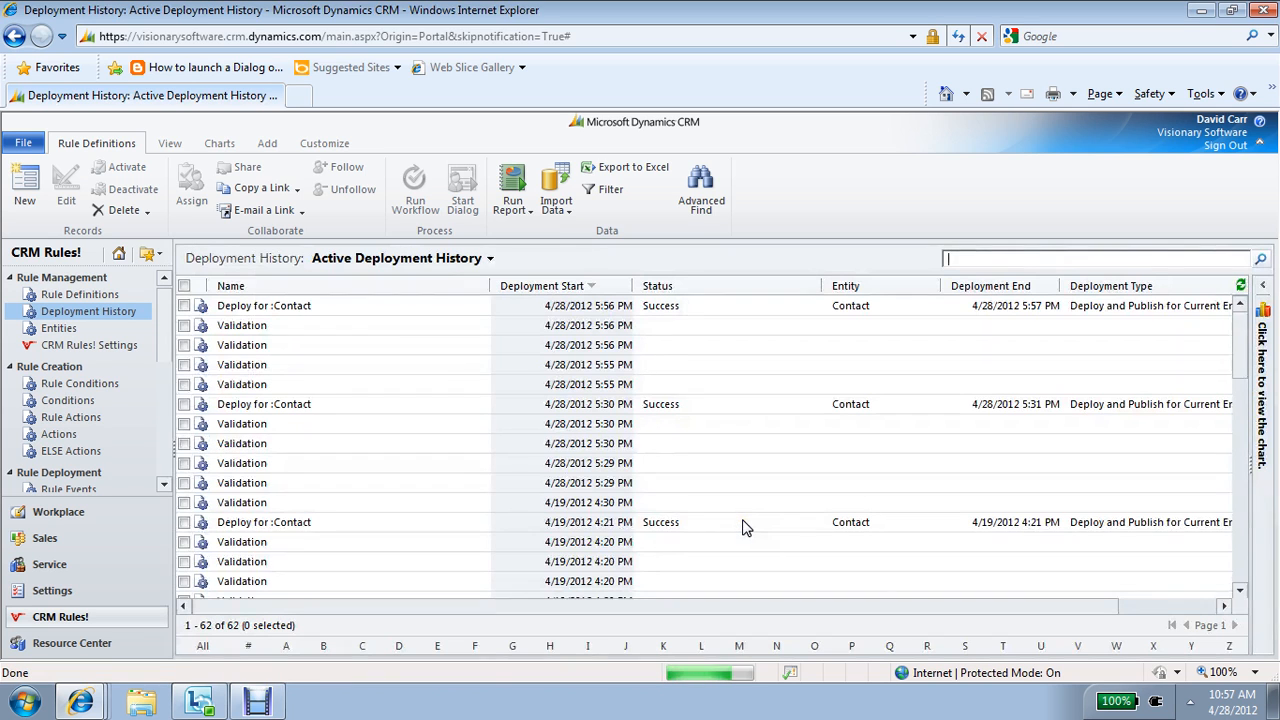
pyautogui.click(709, 311)
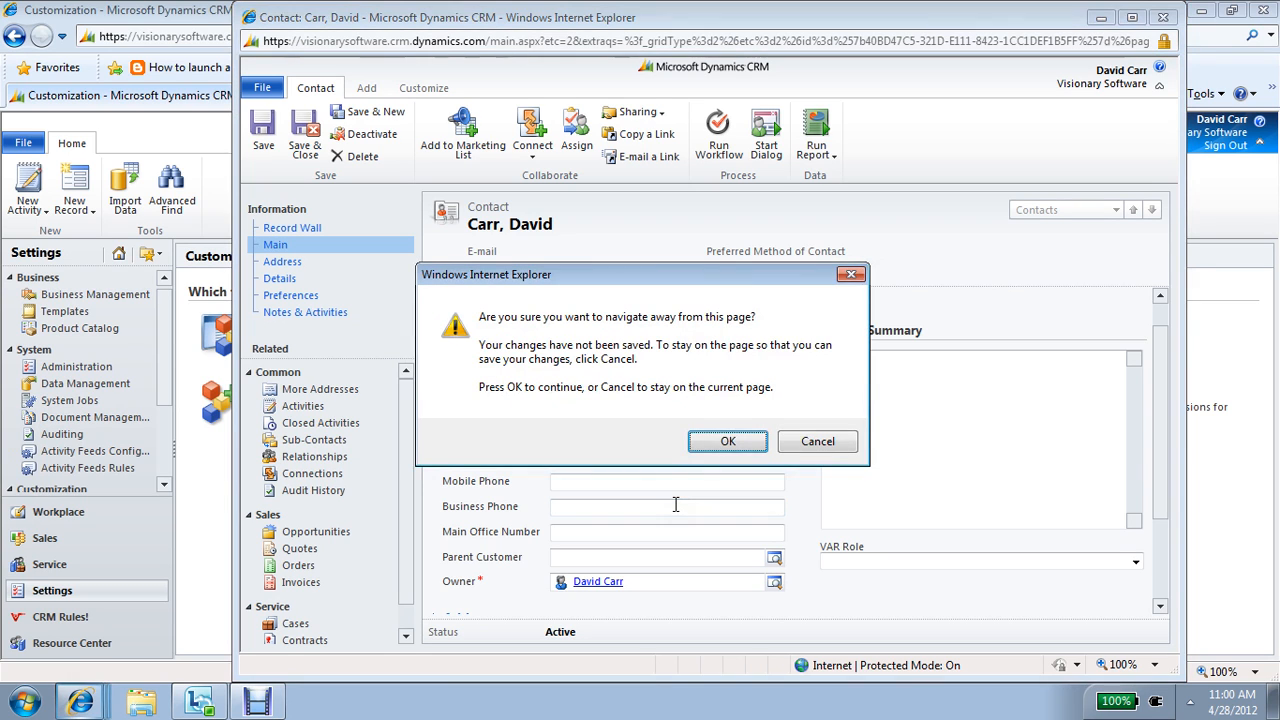
# Step: Reload the contact form without saving its pending changes, and set Contact Type to End User
pyautogui.click(728, 441)
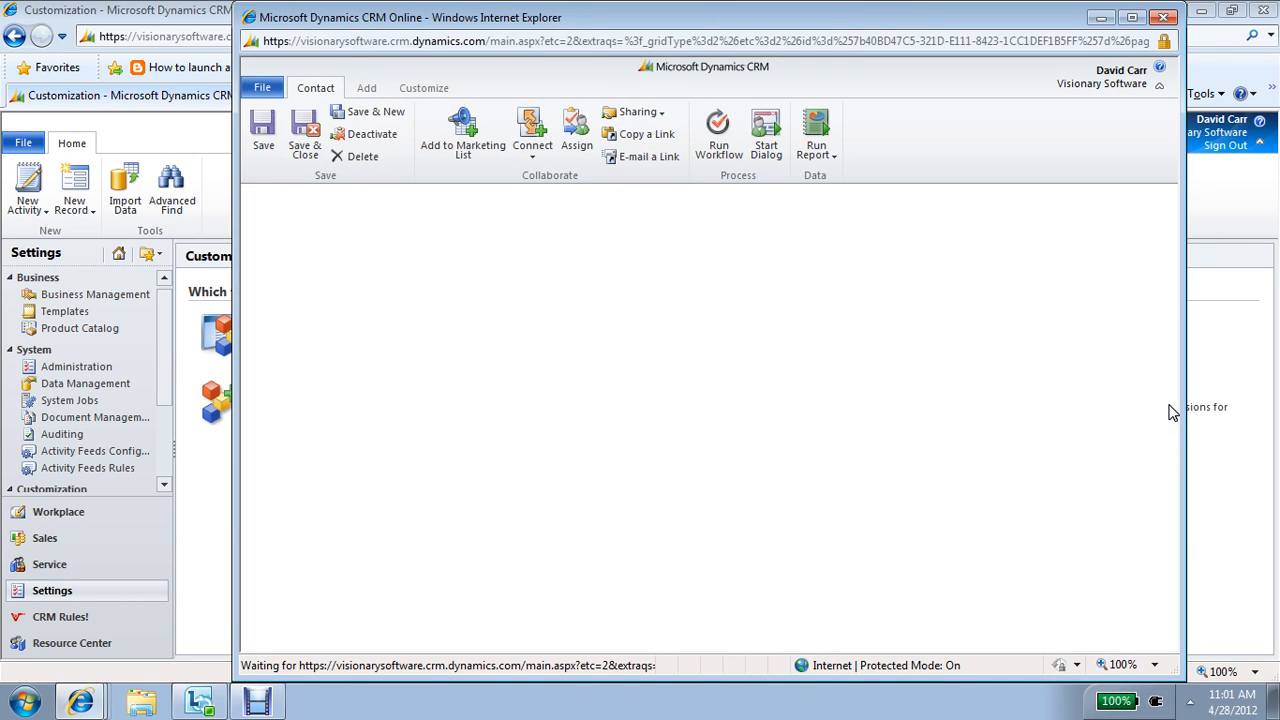
pyautogui.moveTo(1162, 335); pyautogui.dragTo(1162, 407)
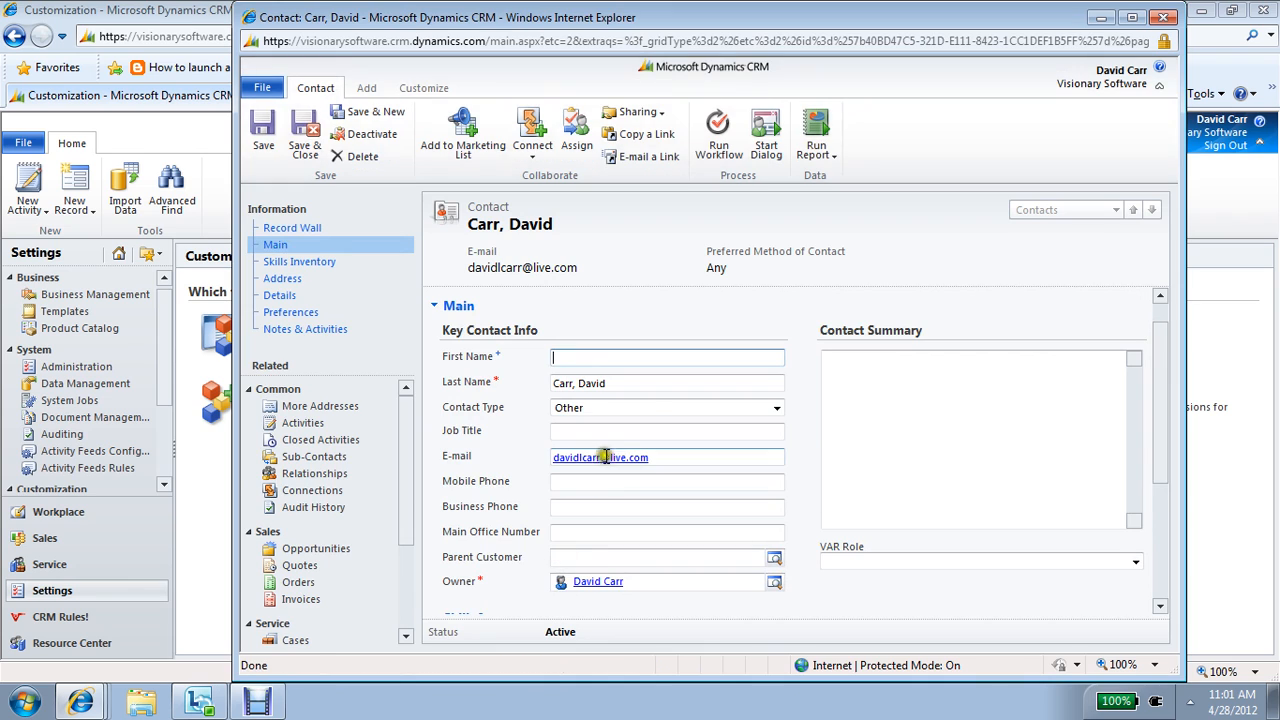
pyautogui.click(657, 410)
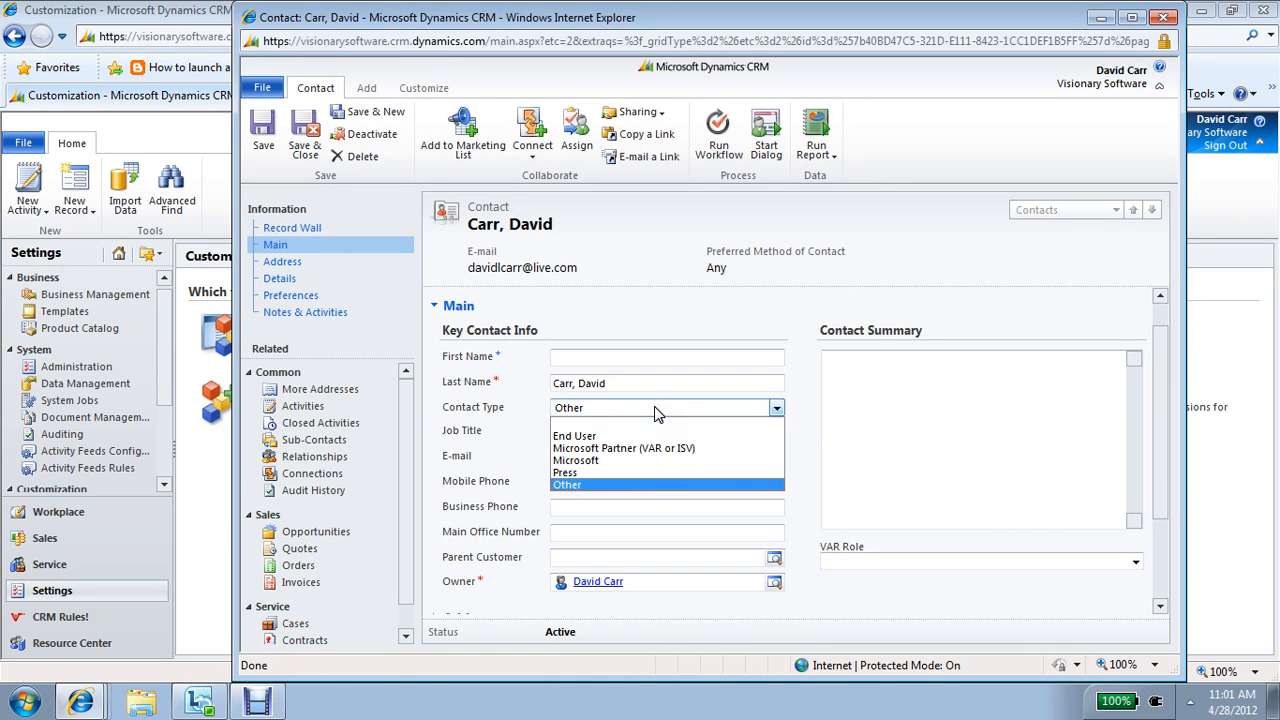
pyautogui.click(648, 438)
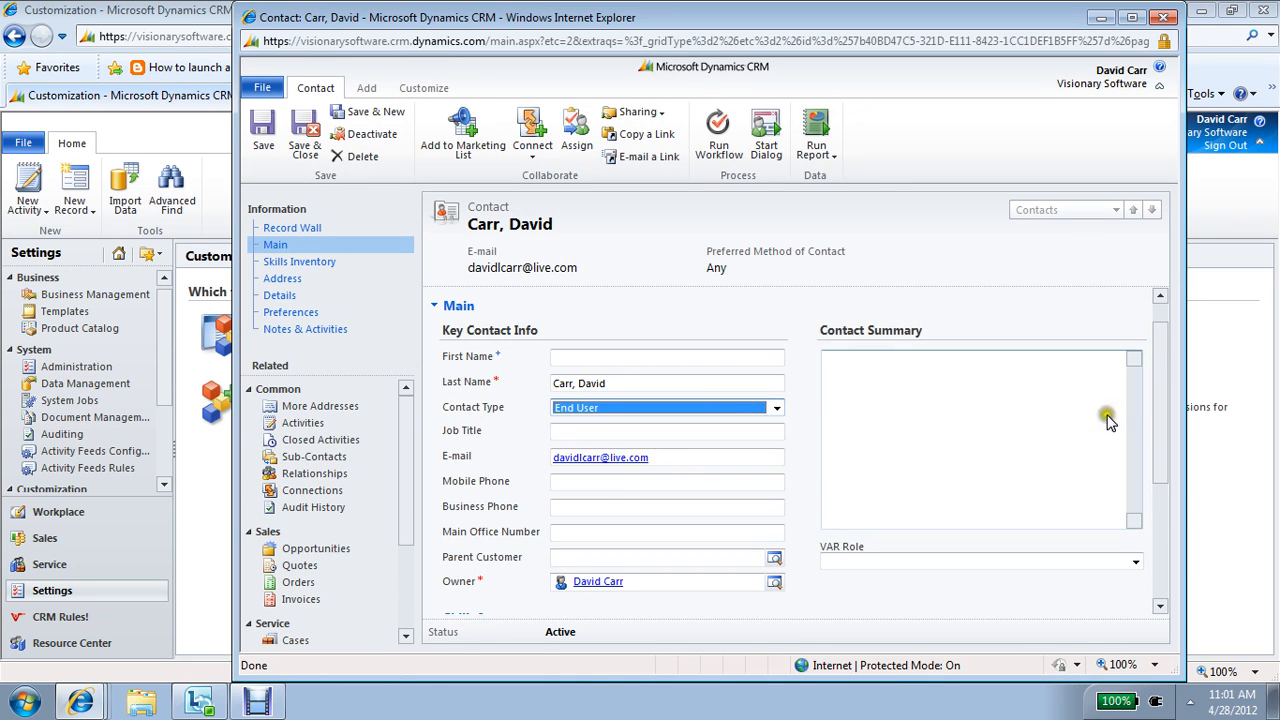
# Step: Test the Skills Inventory tab rule by switching Contact Type to Microsoft and back to End User
pyautogui.moveTo(1160, 420); pyautogui.dragTo(1163, 460)
pyautogui.click(640, 321)
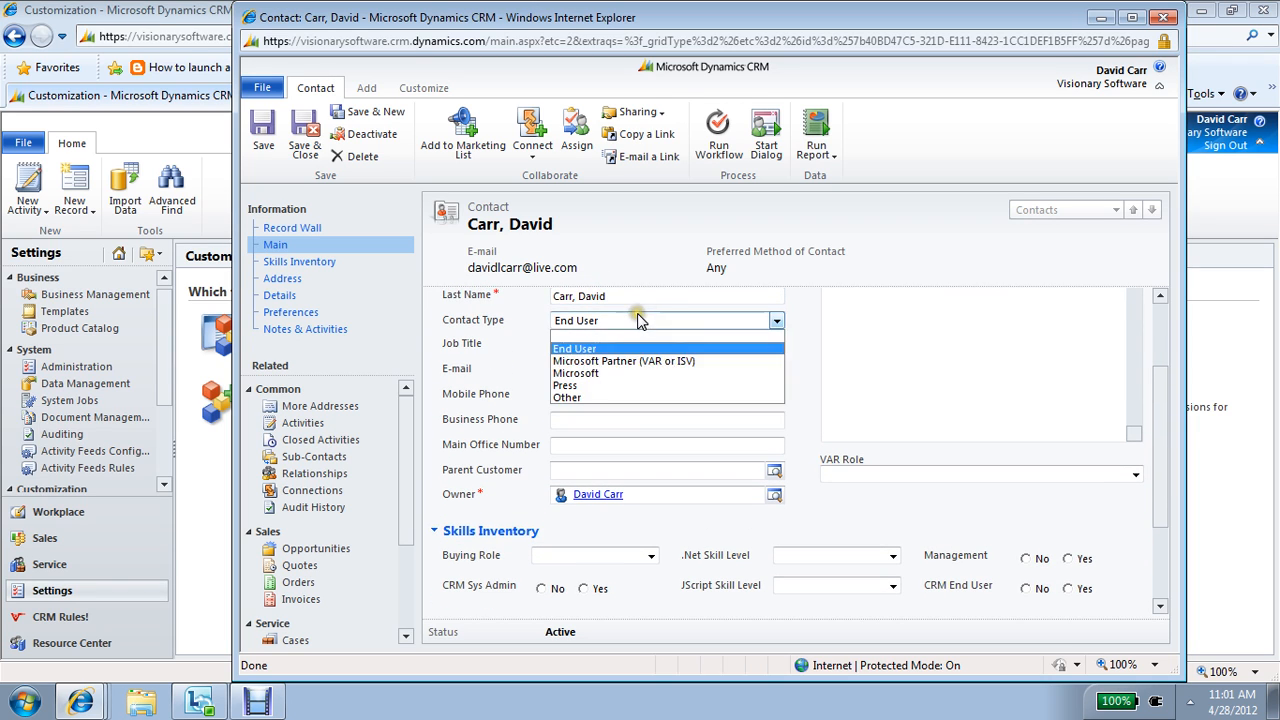
pyautogui.click(625, 369)
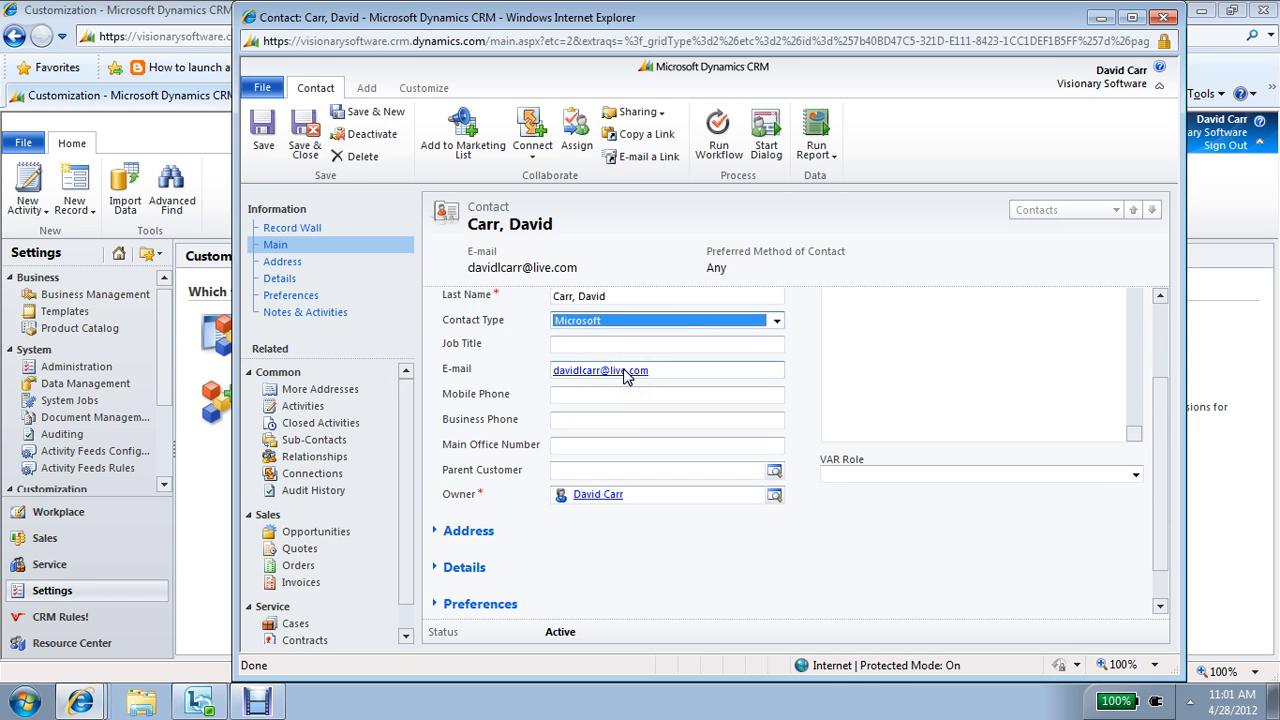
pyautogui.click(645, 320)
pyautogui.click(641, 344)
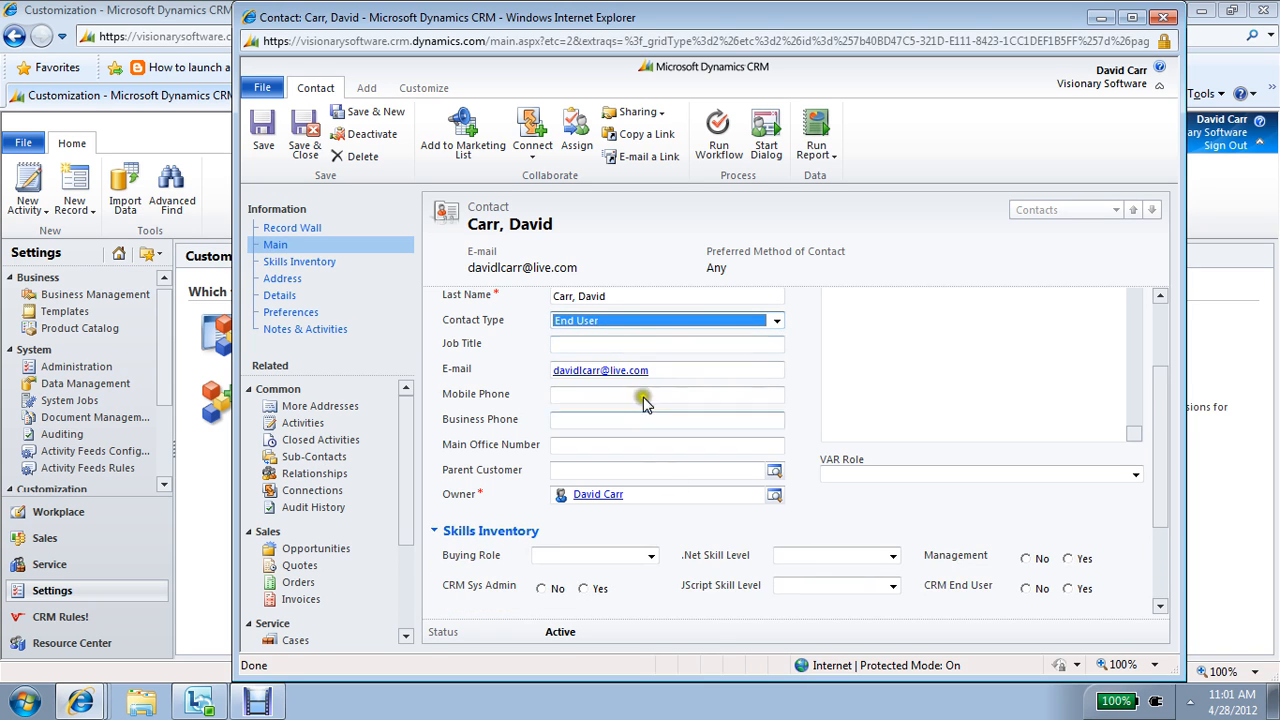